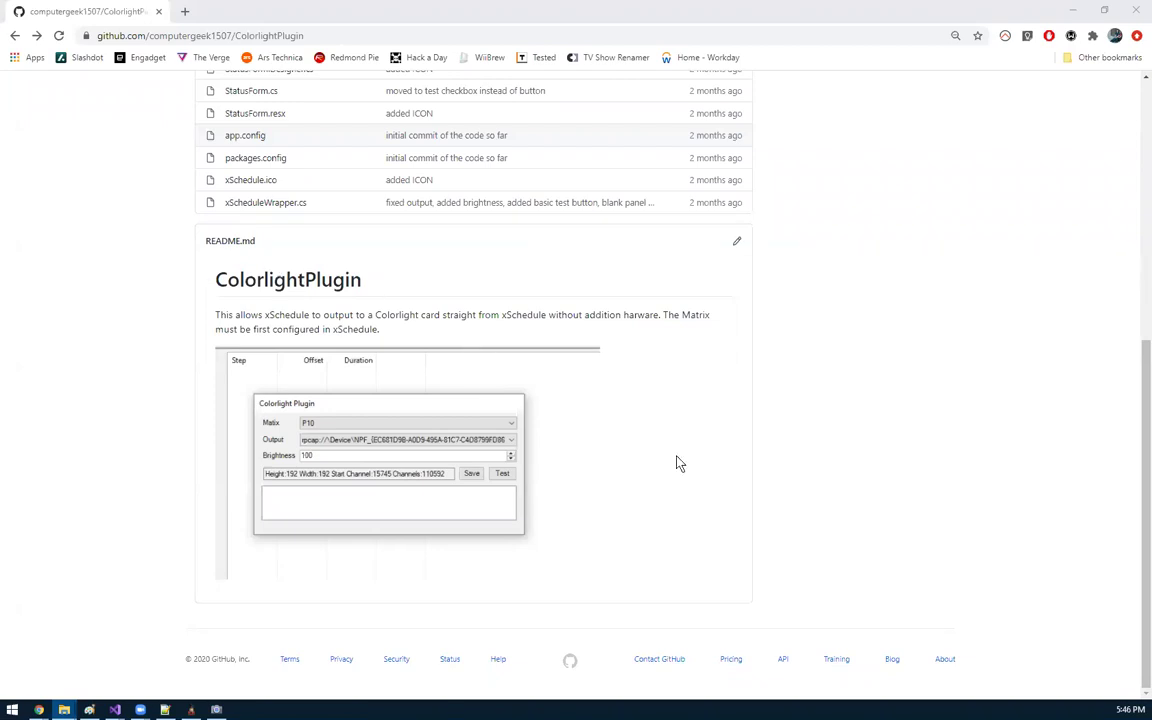
Go to the ColorLight Plugin repository's Releases page on GitHub
scroll(499, 427, up, 2)
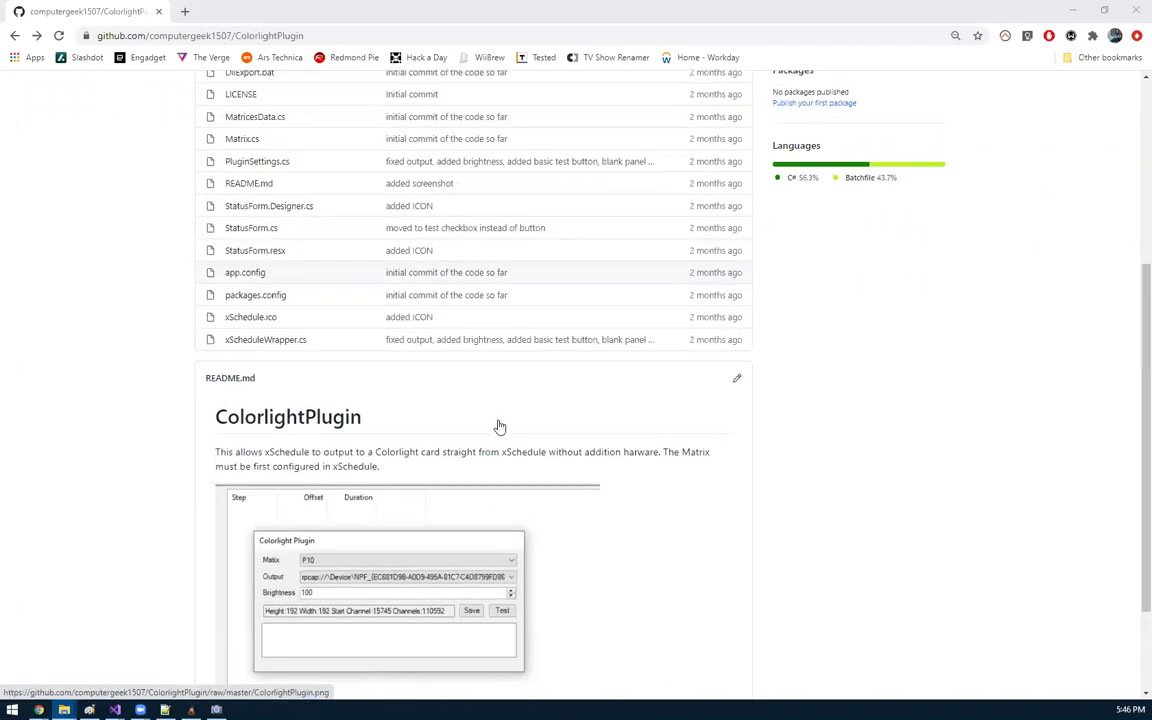
scroll(499, 427, up, 3)
scroll(496, 437, up, 1)
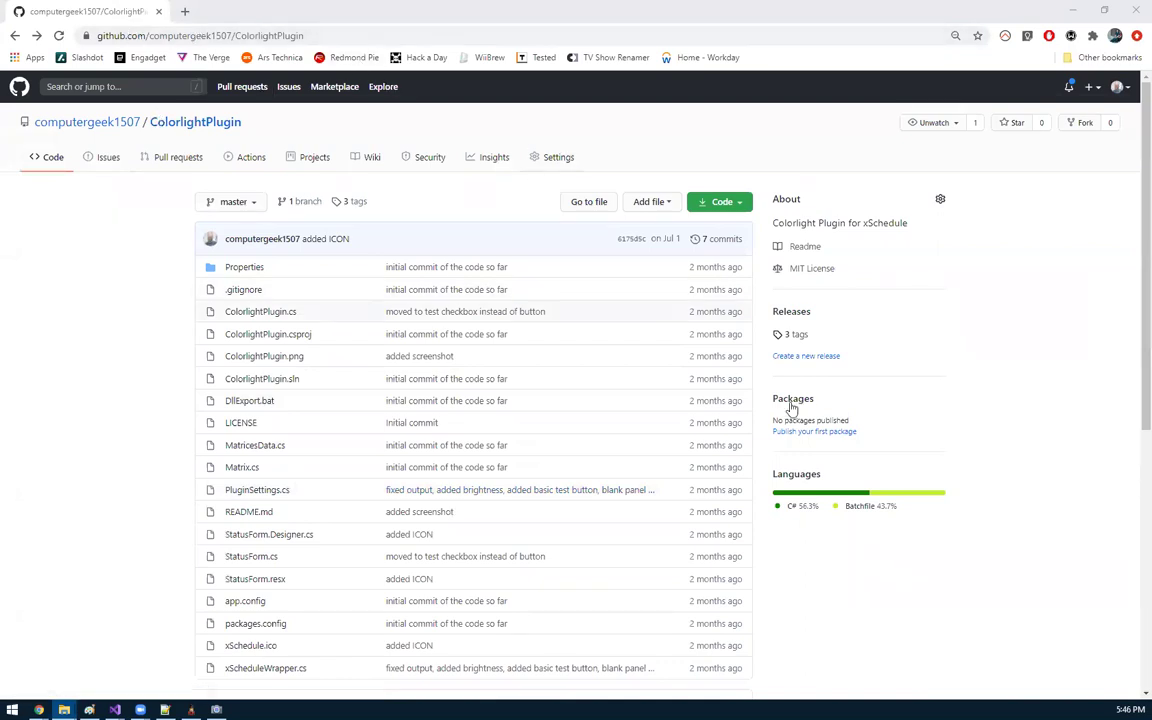
click(798, 336)
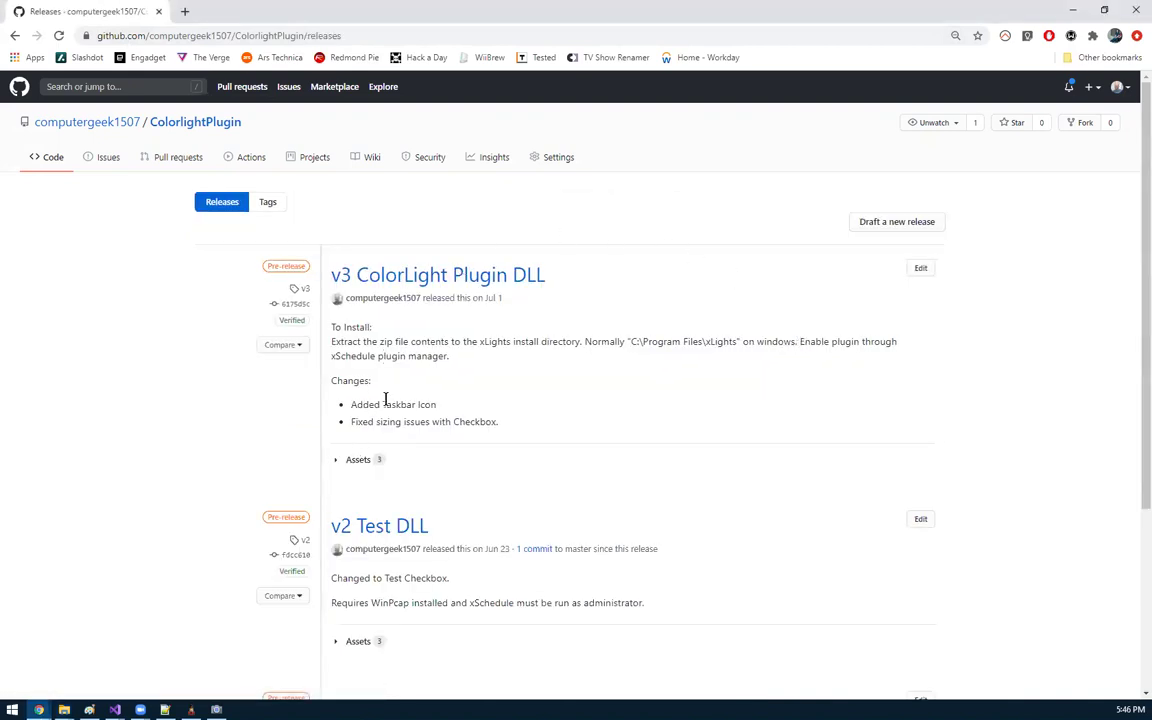
scroll(385, 399, down, 3)
scroll(385, 402, up, 3)
Download the v3 Release.zip asset and open the downloaded Release (4).zip
click(332, 461)
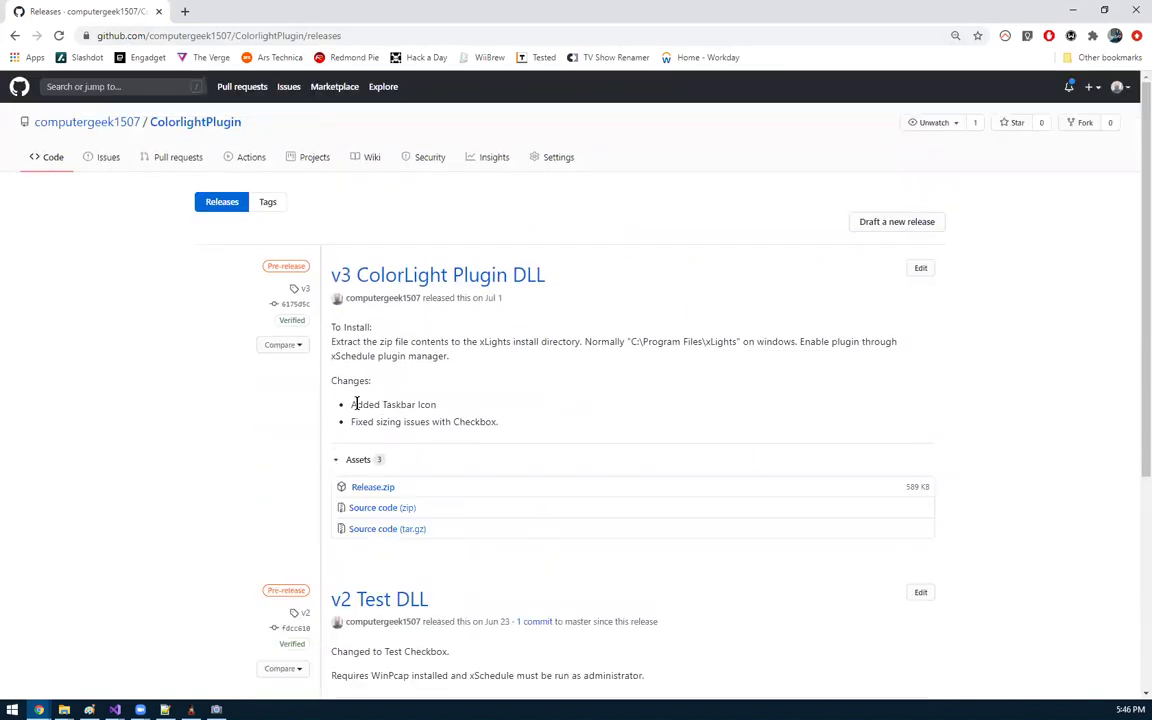
click(378, 492)
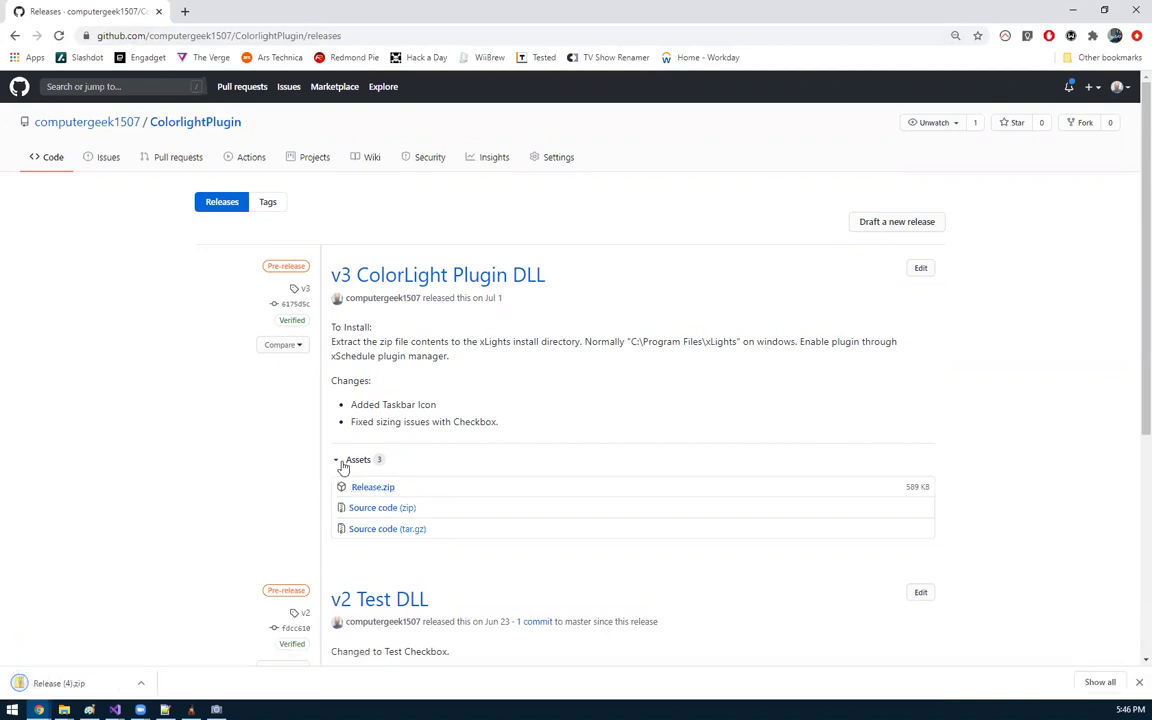
click(85, 681)
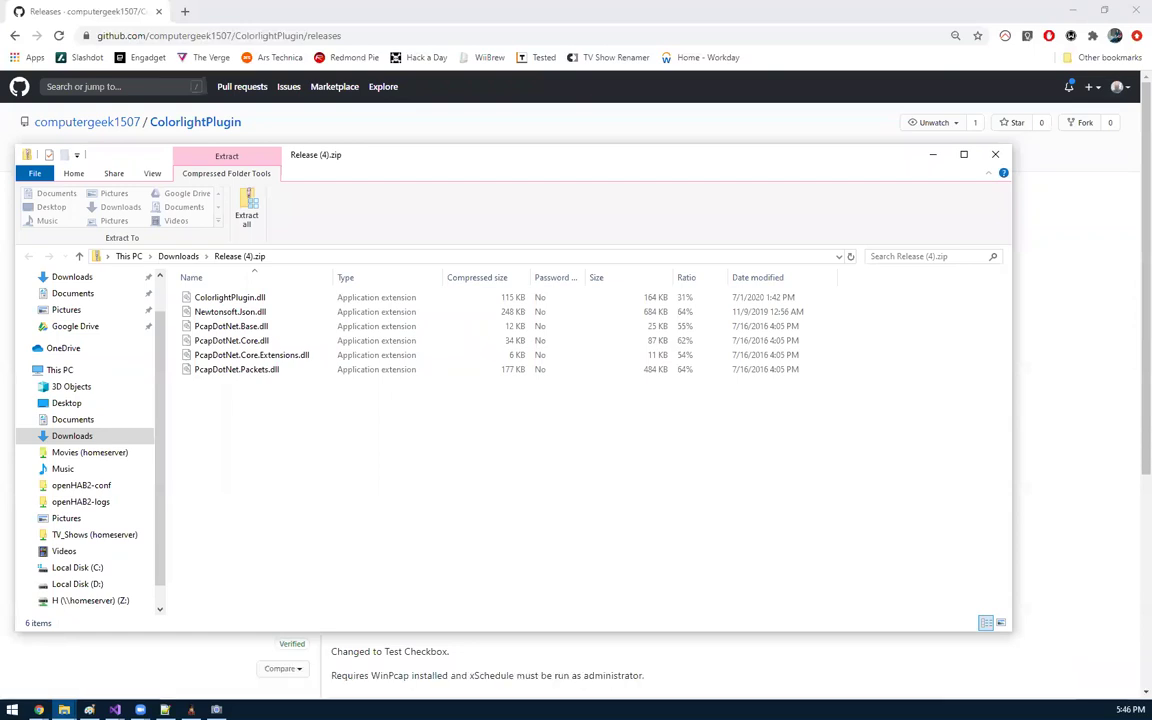
Check the second window's address bar path, C:\Program Files\xLights, next to the zip
click(788, 268)
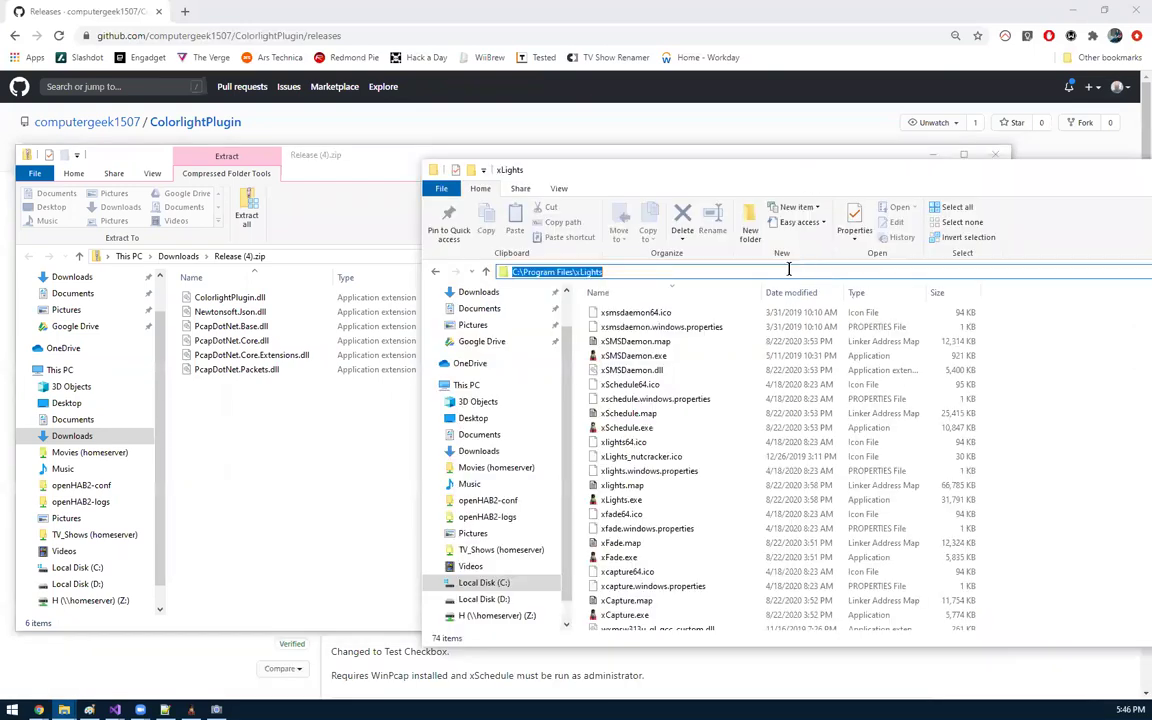
click(631, 271)
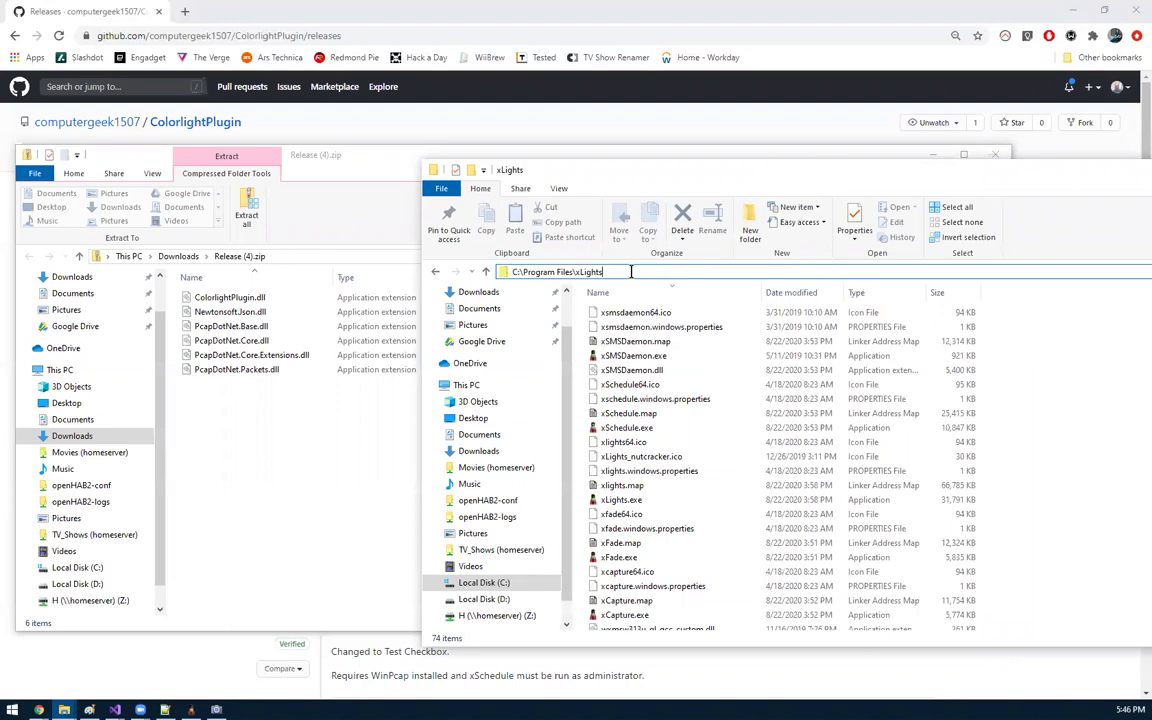
double_click(578, 271)
shift+click(589, 270)
shift+click(512, 271)
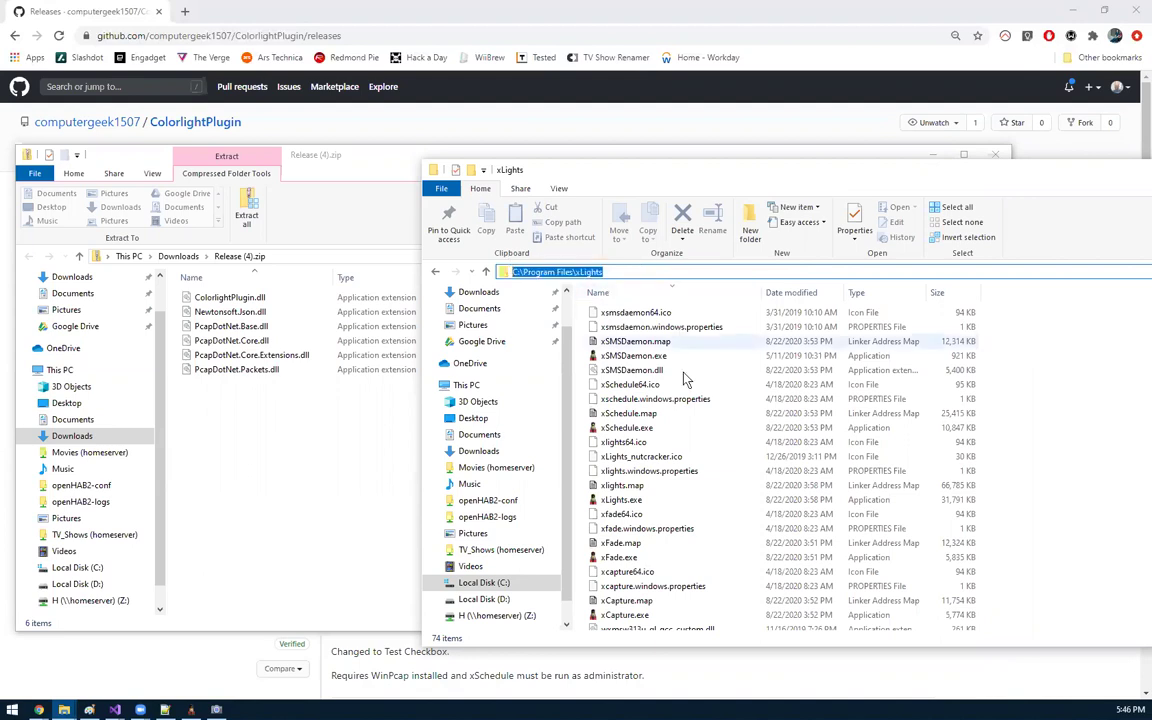
Copy the six DLLs into the xLights folder, replacing existing files with administrator permission
drag(286, 429, 205, 266)
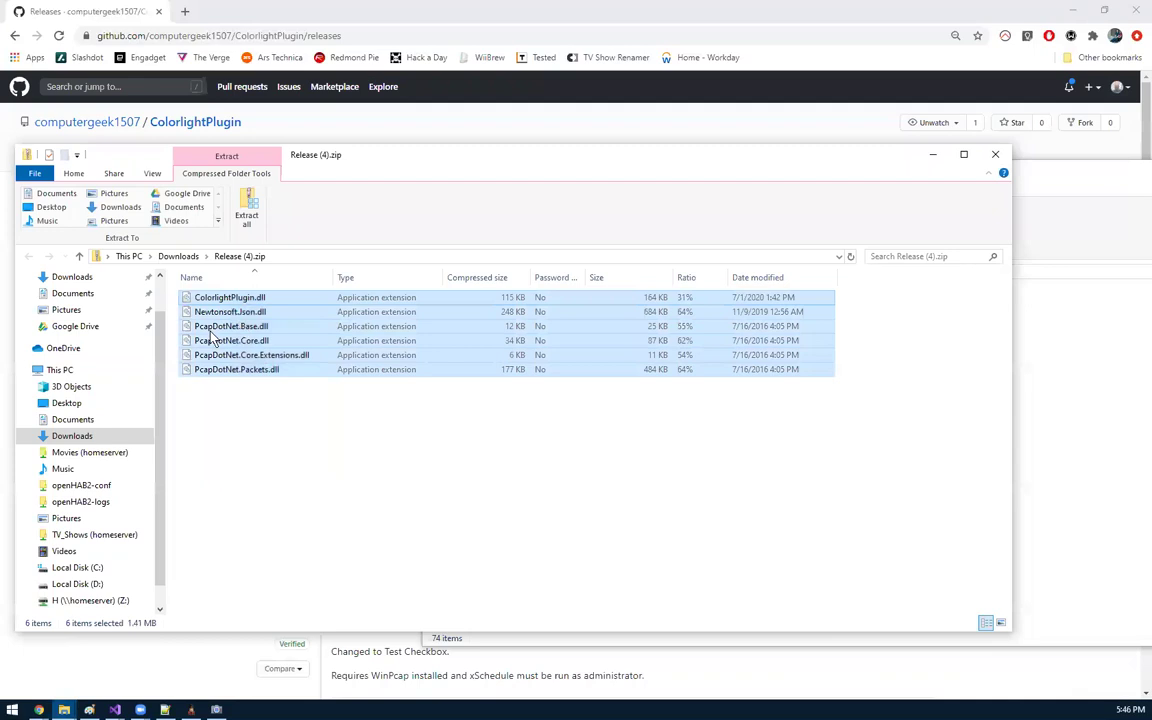
drag(212, 340, 1005, 380)
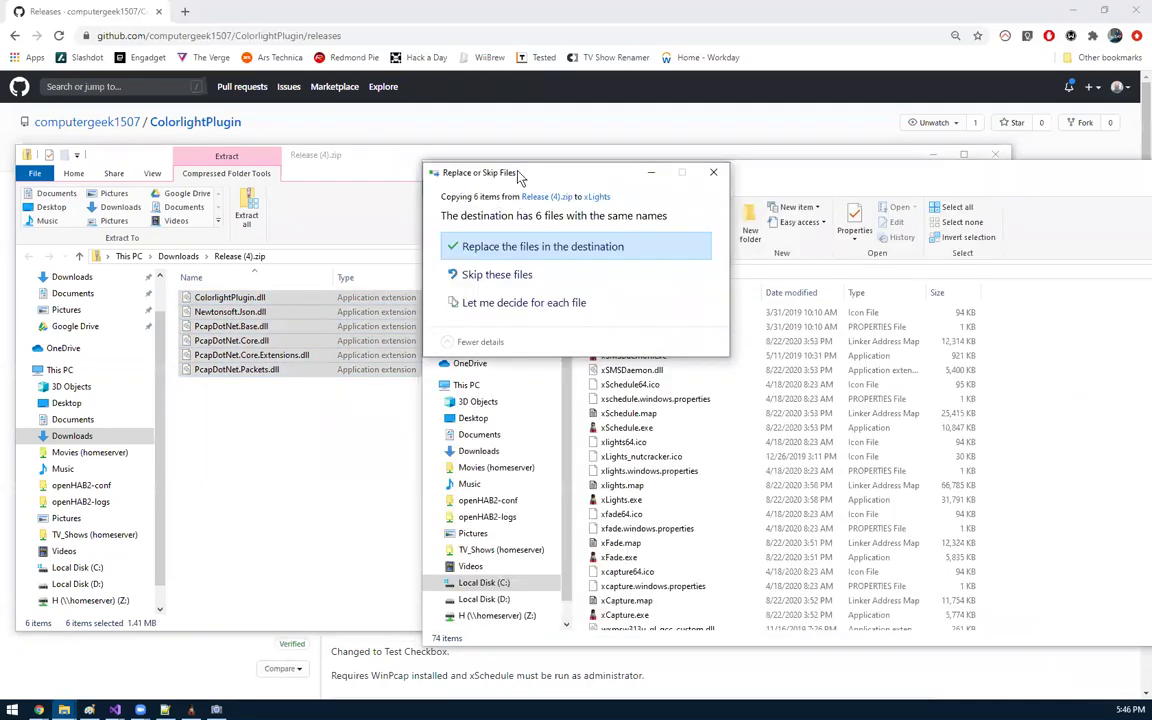
drag(518, 173, 309, 367)
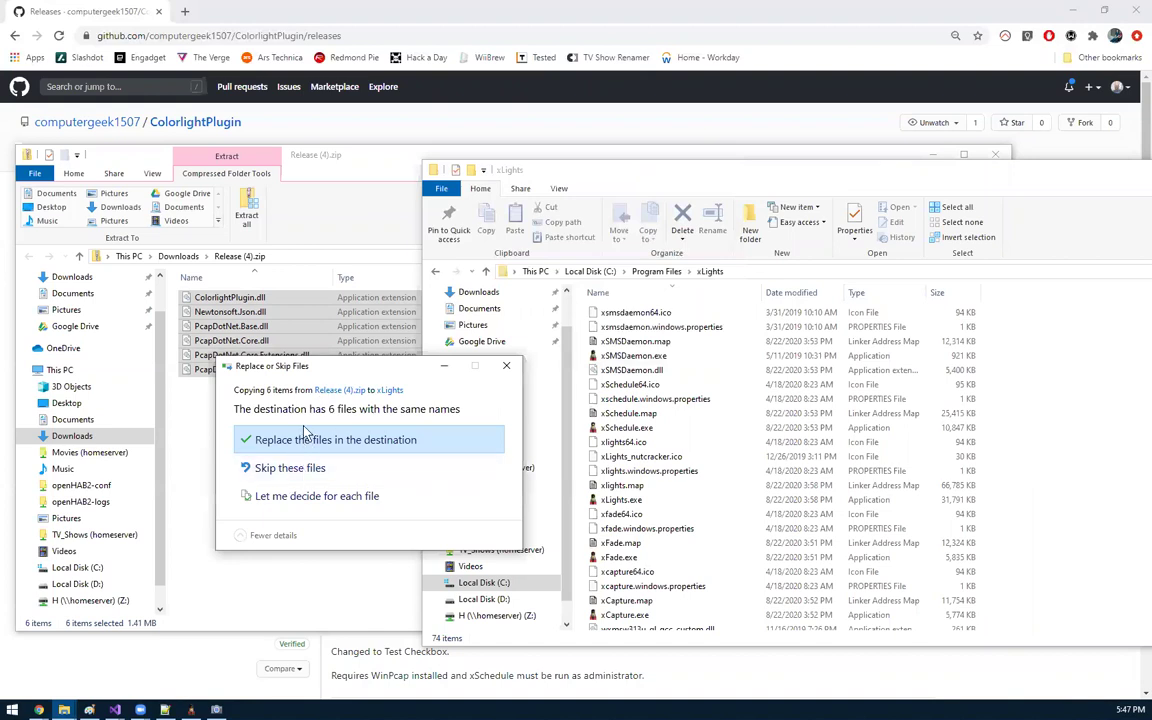
click(371, 447)
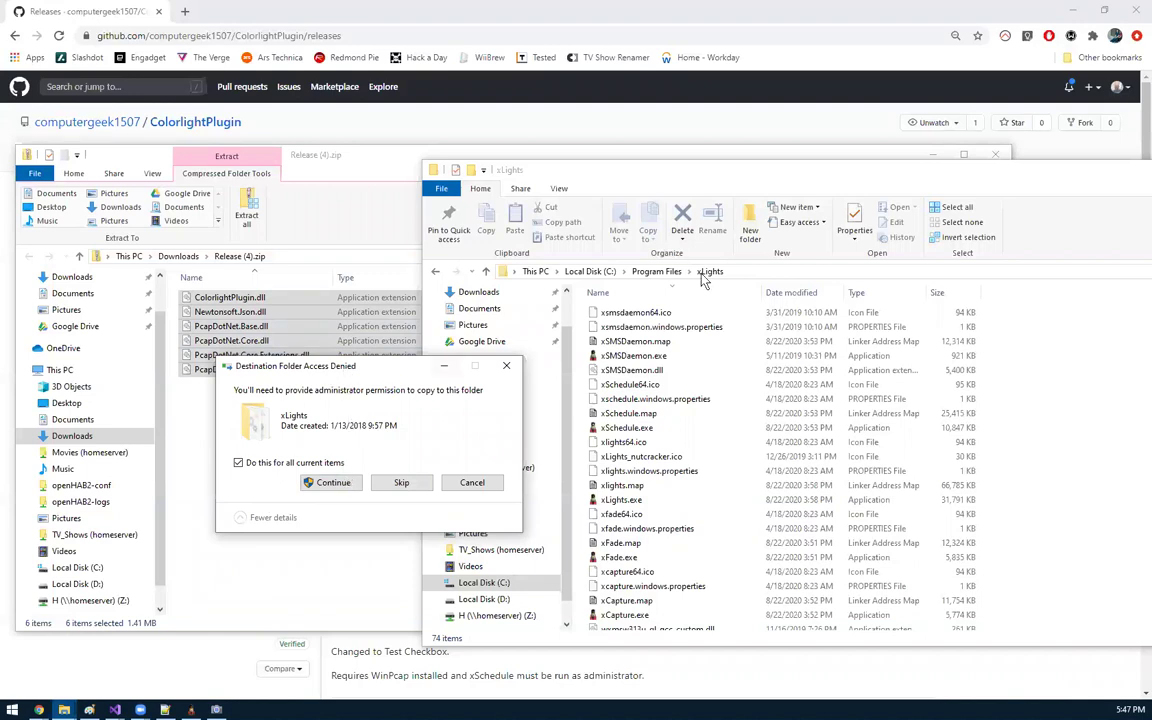
click(331, 484)
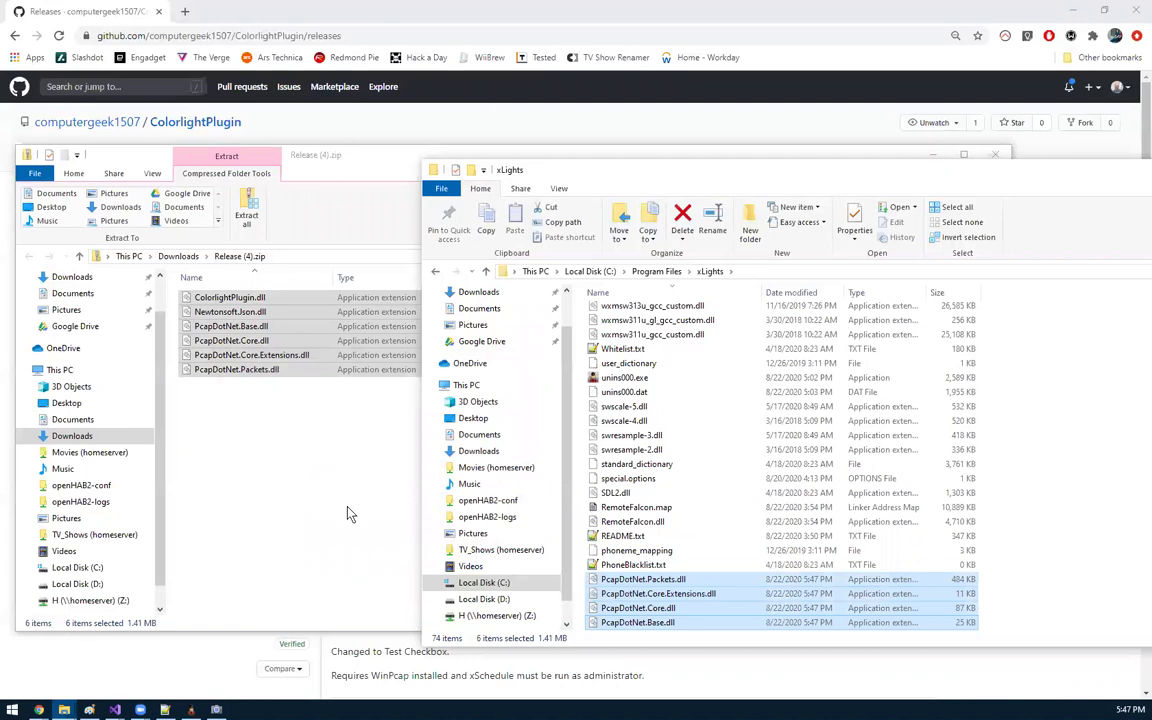
Confirm the 164 KB ColorlightPlugin.dll now sits in the xLights folder
scroll(640, 505, down, 1)
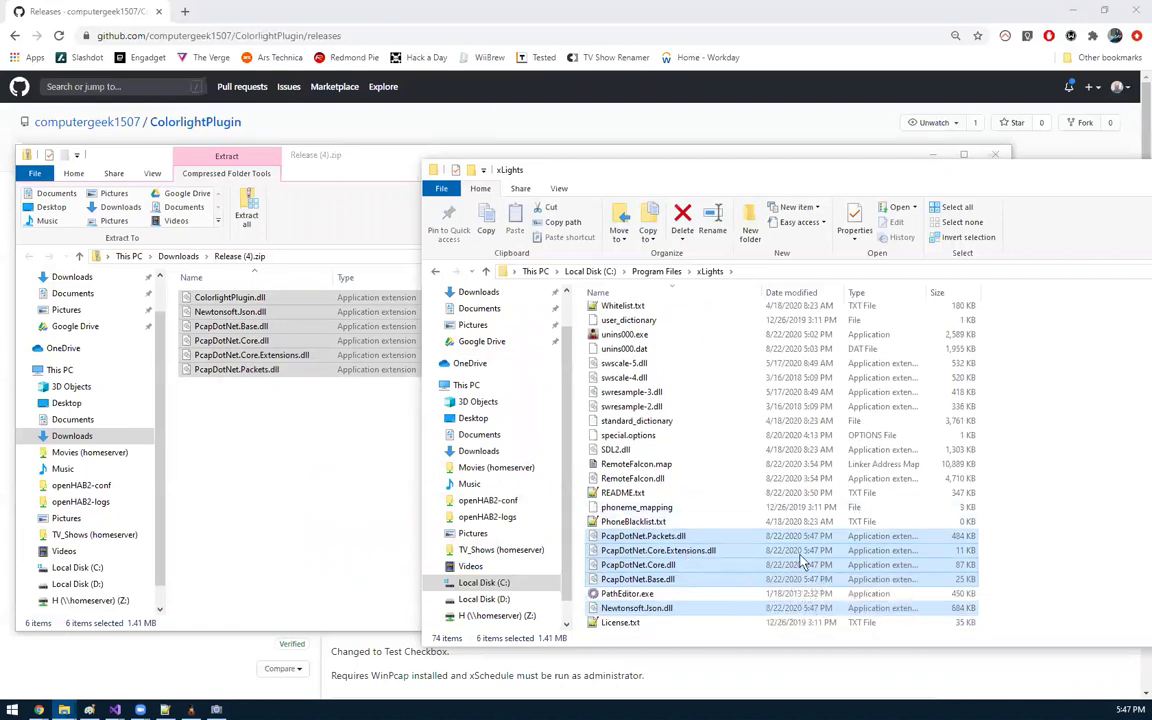
scroll(755, 506, down, 7)
click(652, 494)
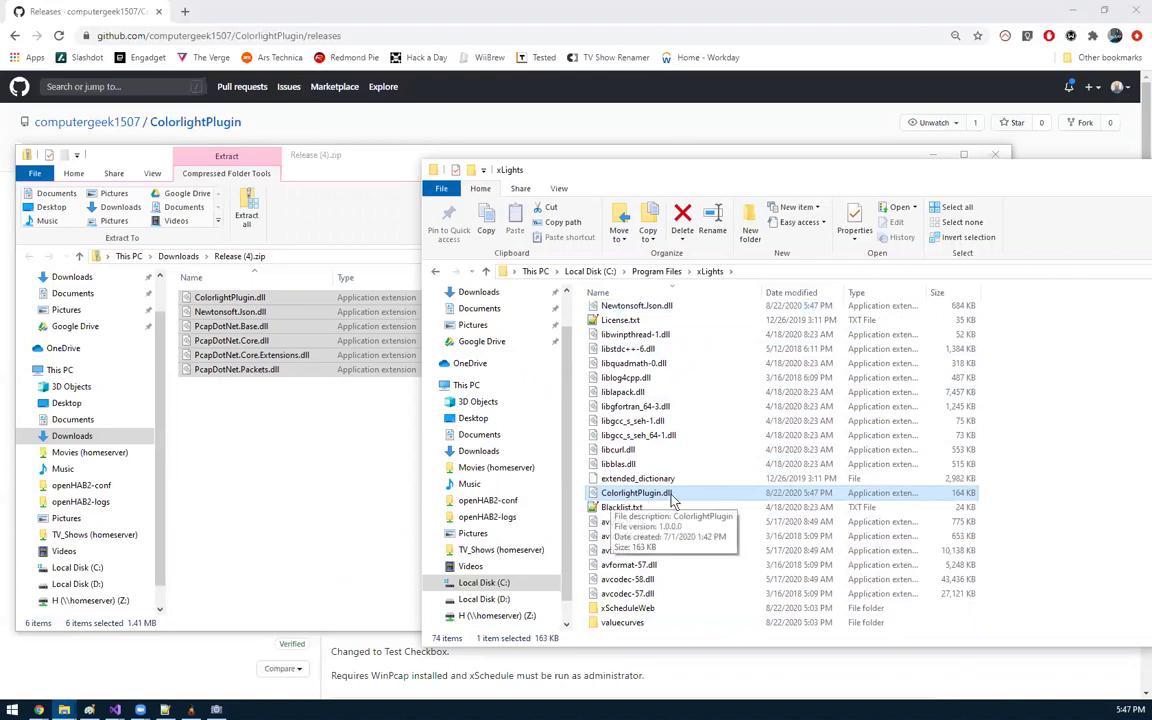
scroll(672, 501, up, 6)
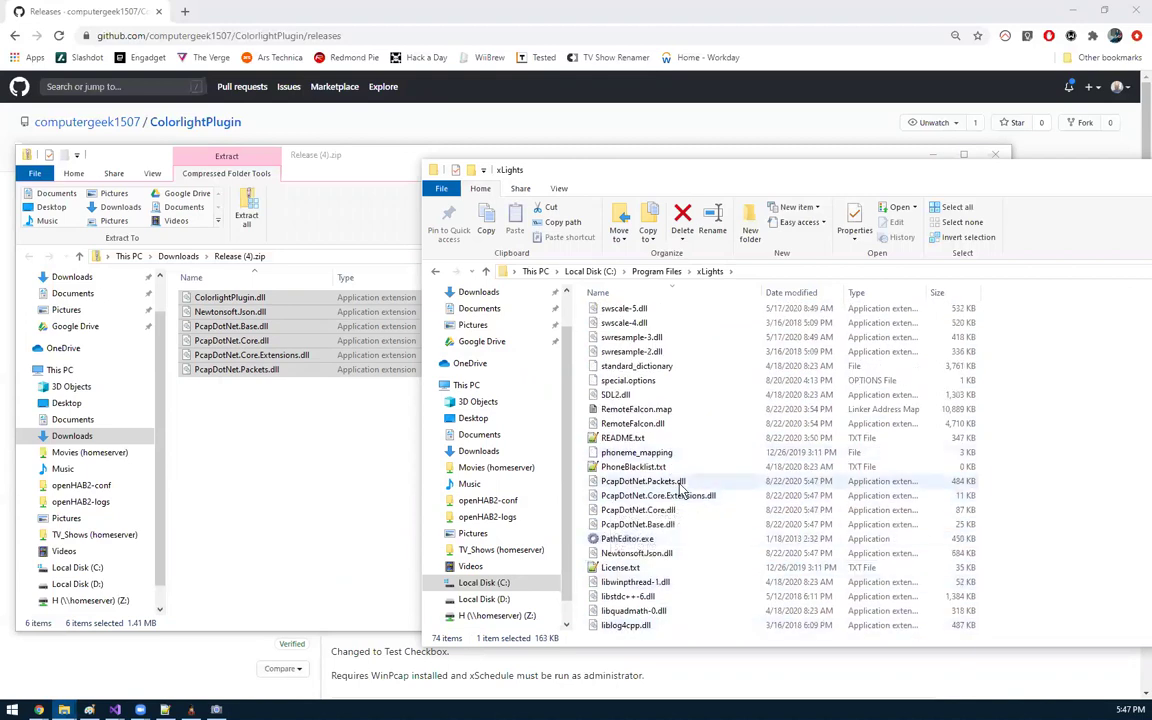
scroll(655, 509, down, 7)
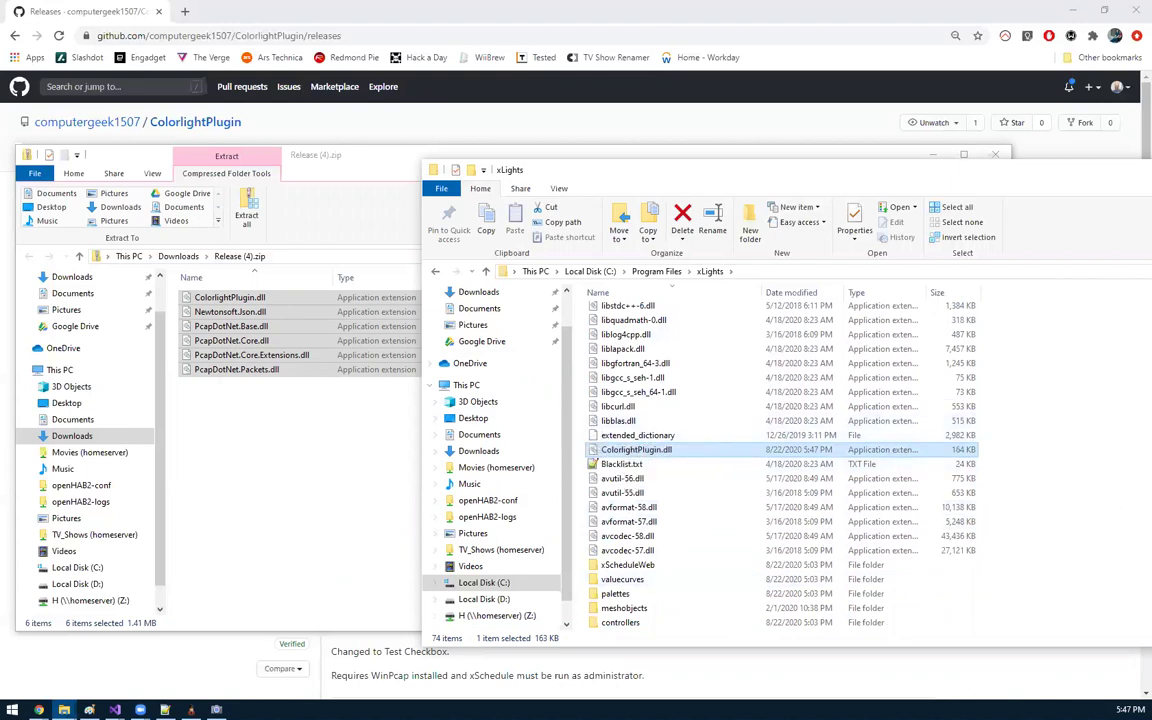
Search 'xs' in the Start menu and launch xSchedule64
click(11, 709)
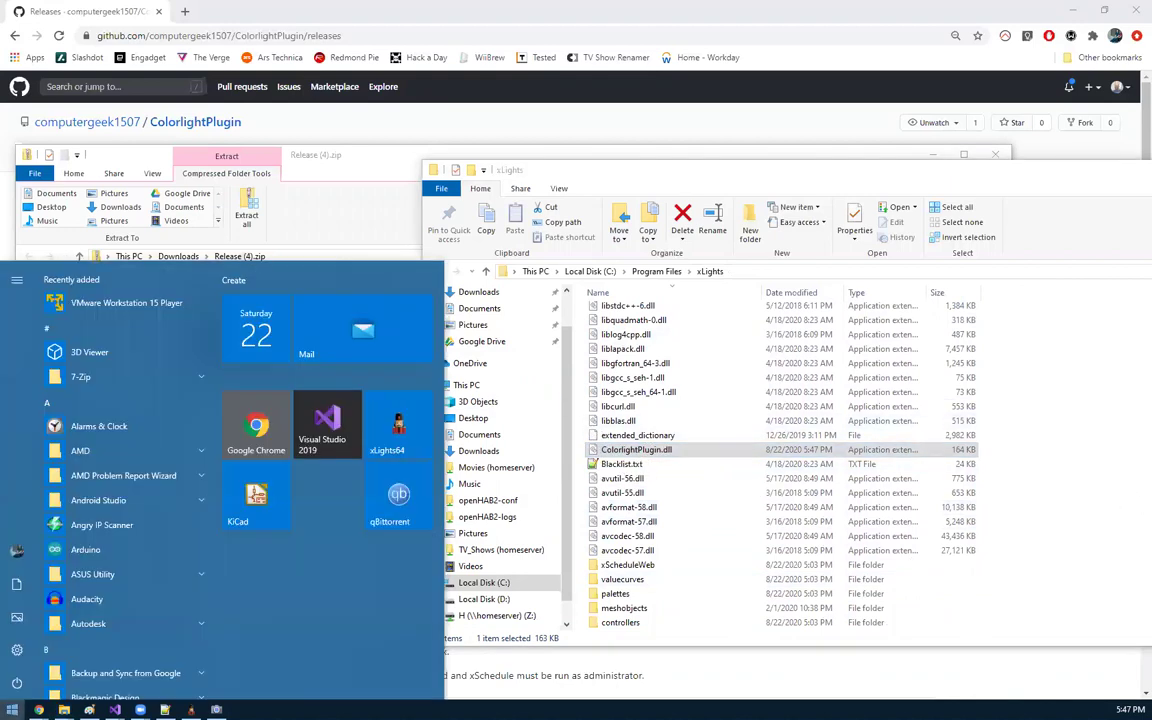
text(xs)
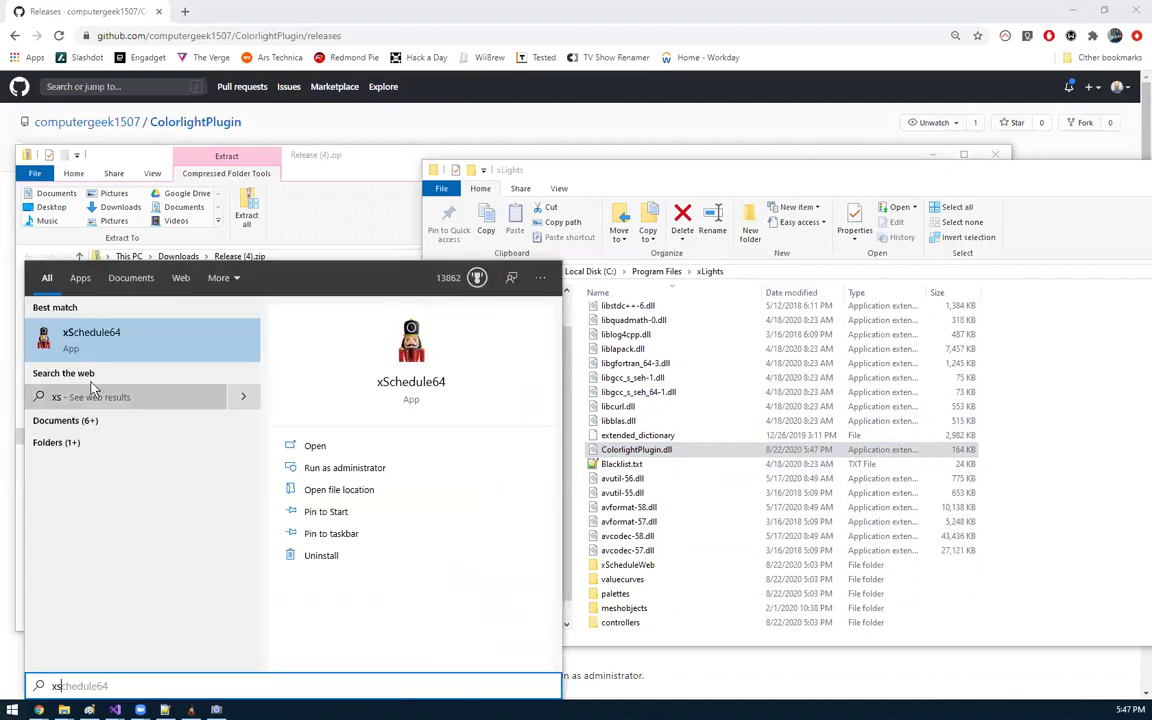
click(139, 355)
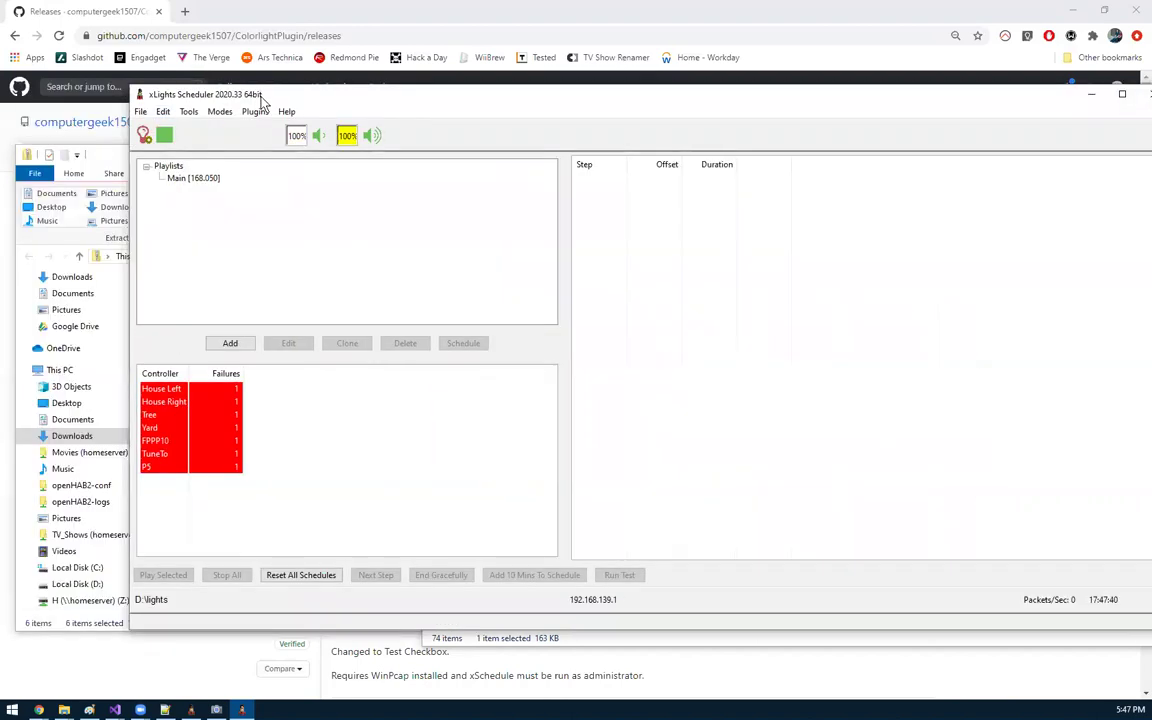
click(190, 107)
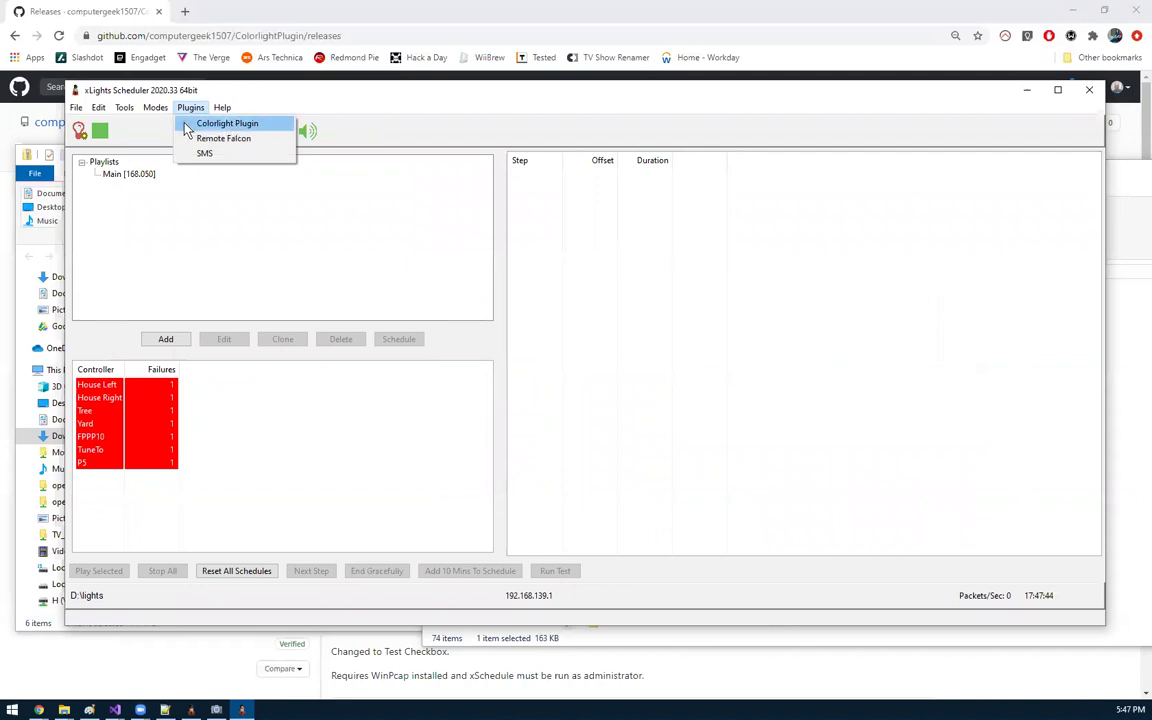
click(185, 125)
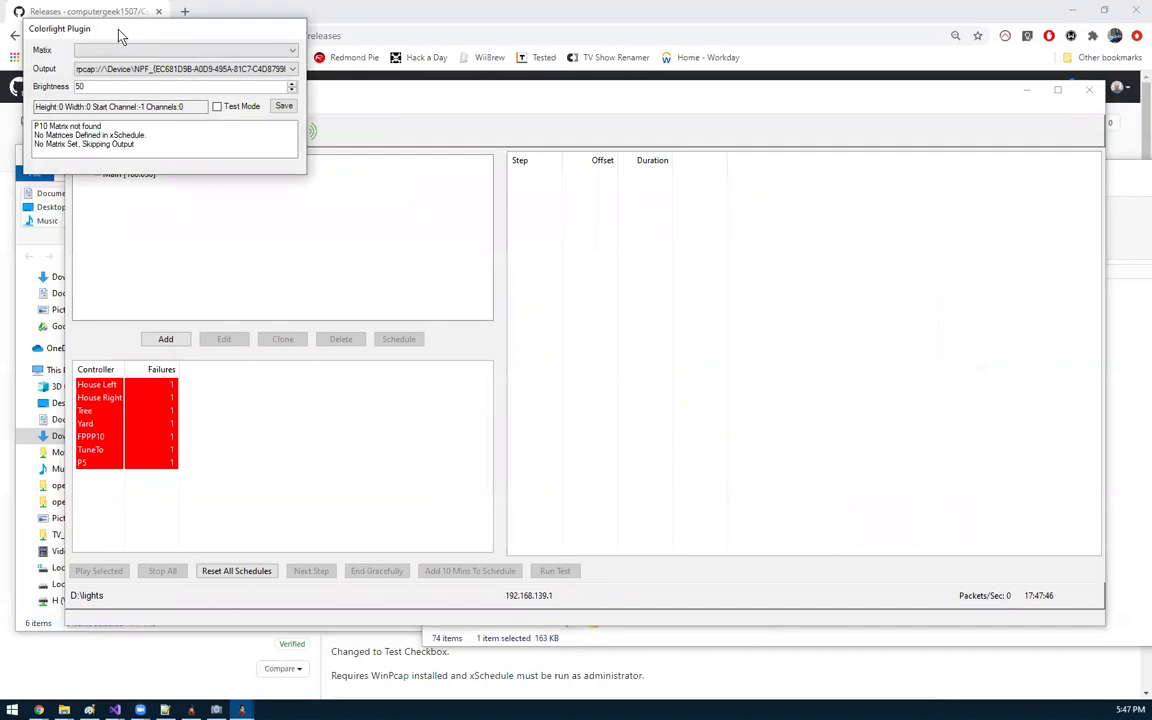
drag(118, 36, 621, 200)
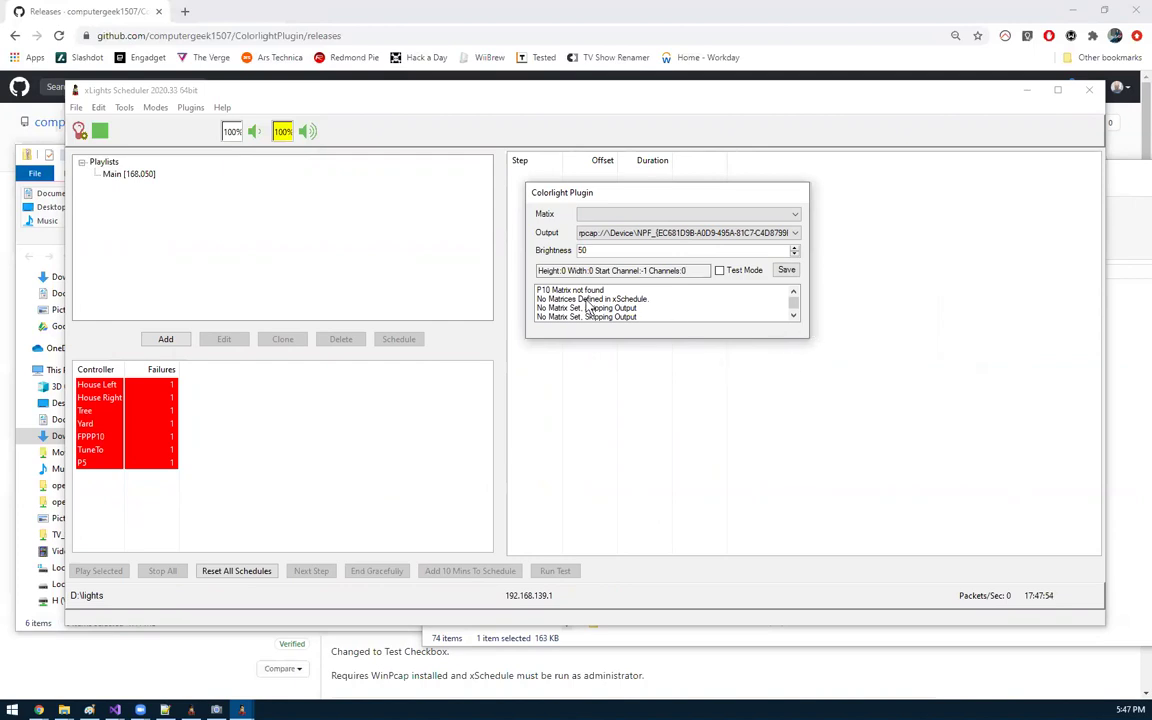
click(664, 215)
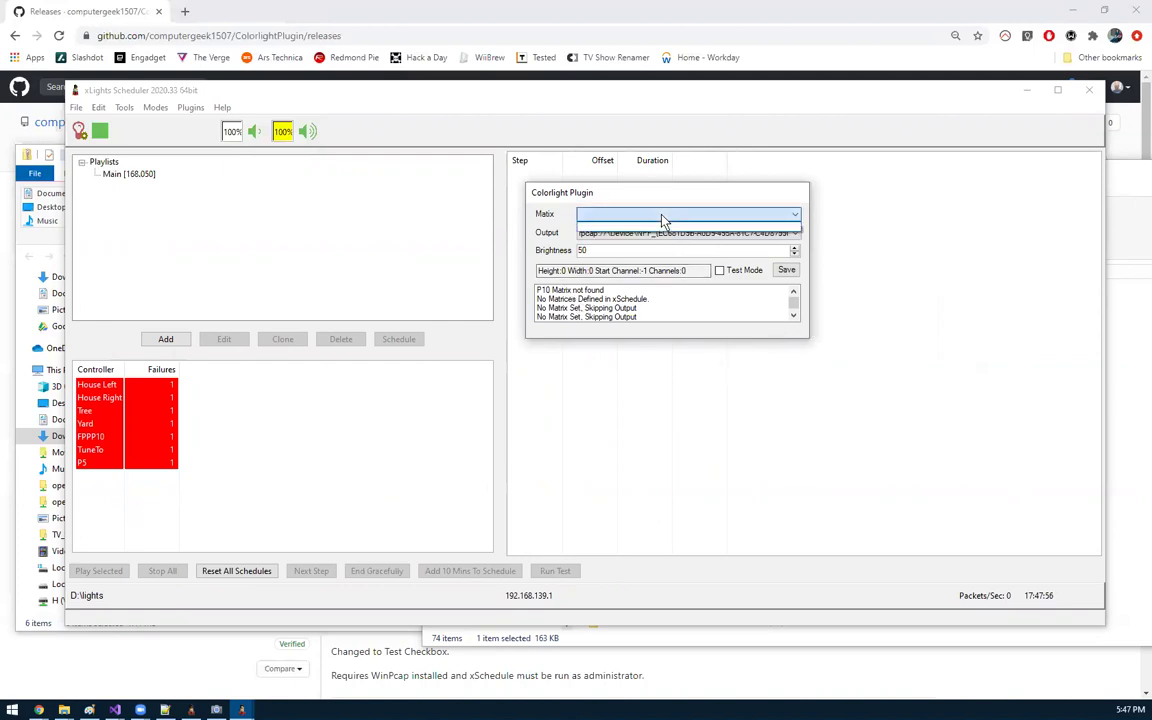
click(664, 218)
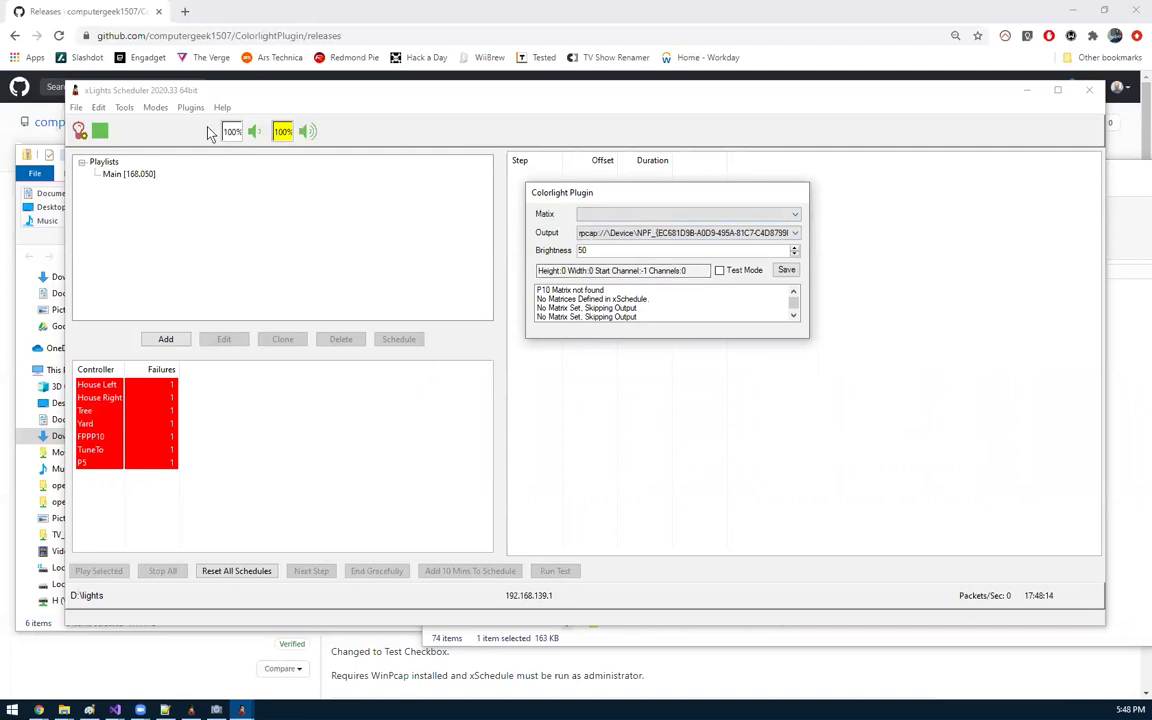
Check xSchedule's empty Matrices list, then view the xLights Matrix model: 192×192 nodes from !FPPP10:1
click(124, 107)
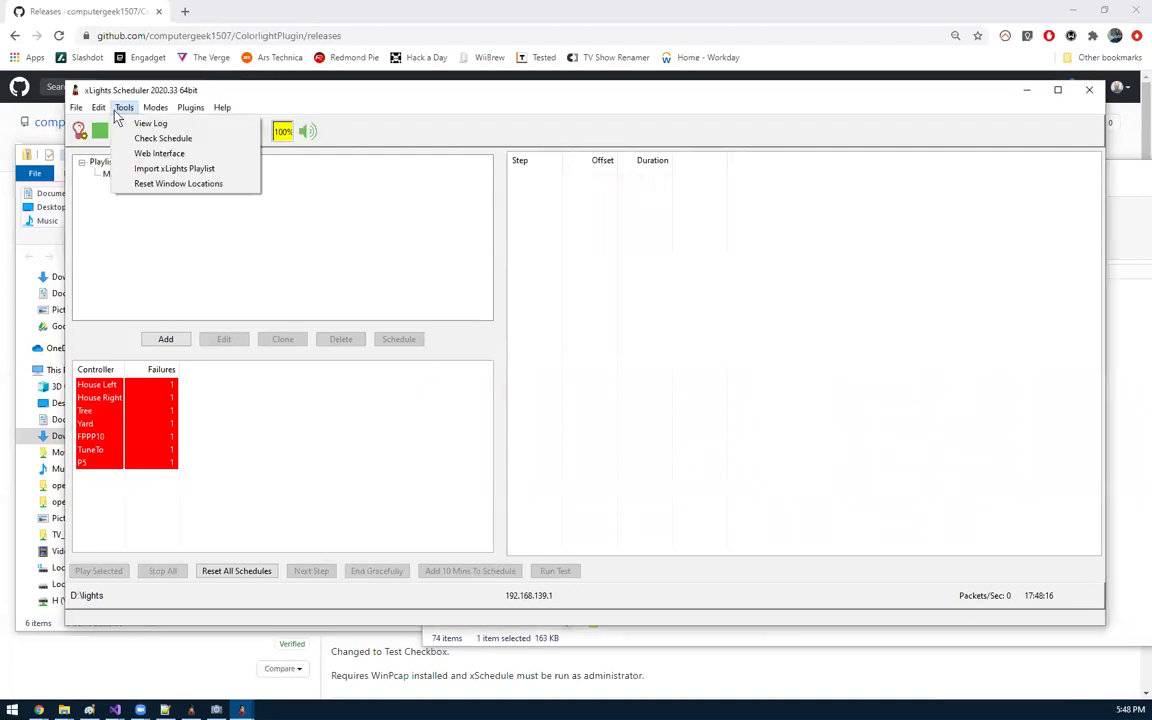
mouse_move(99, 110)
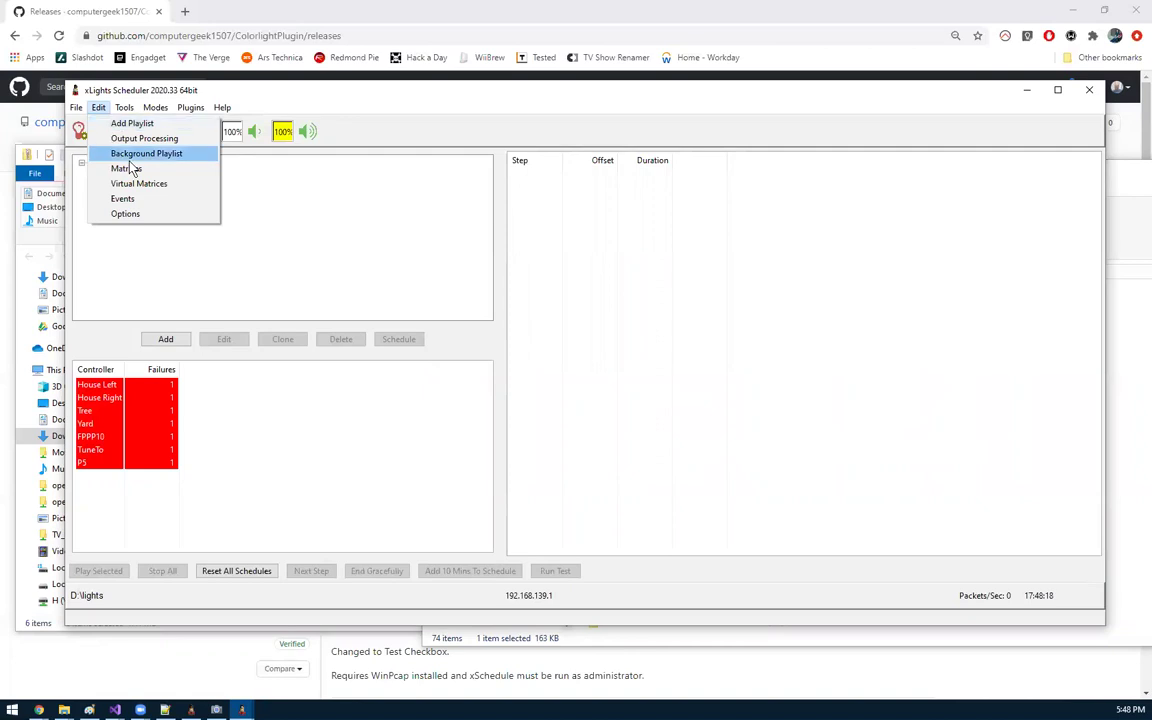
click(128, 169)
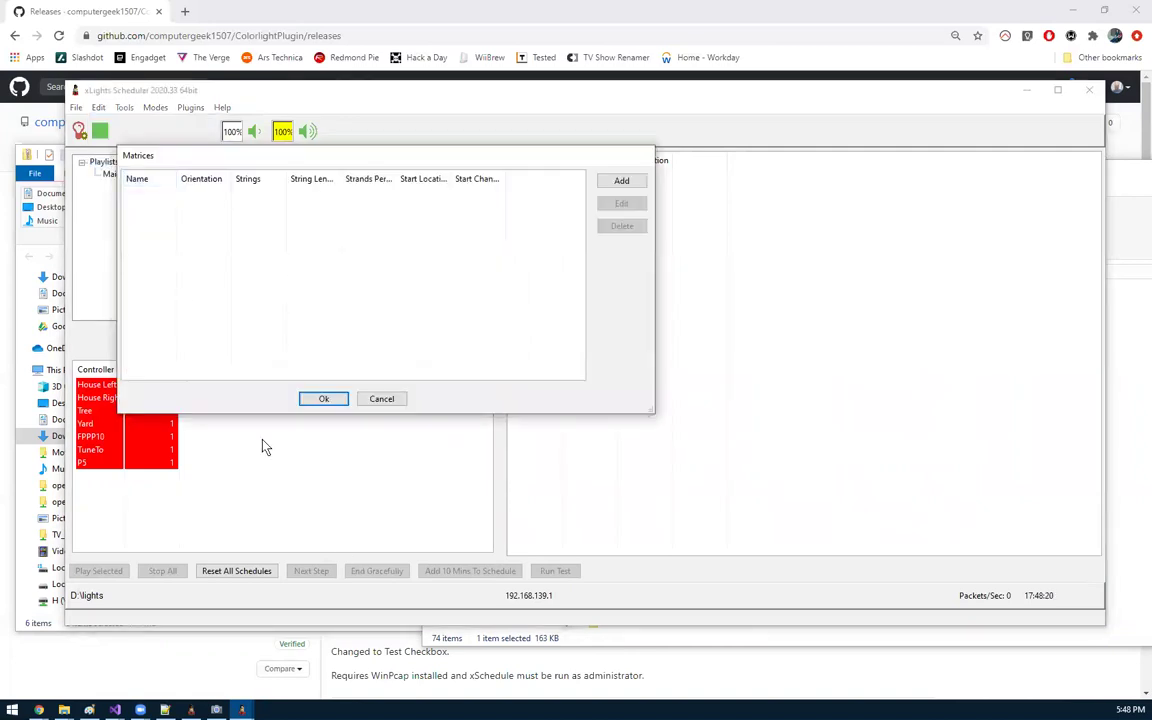
mouse_move(191, 710)
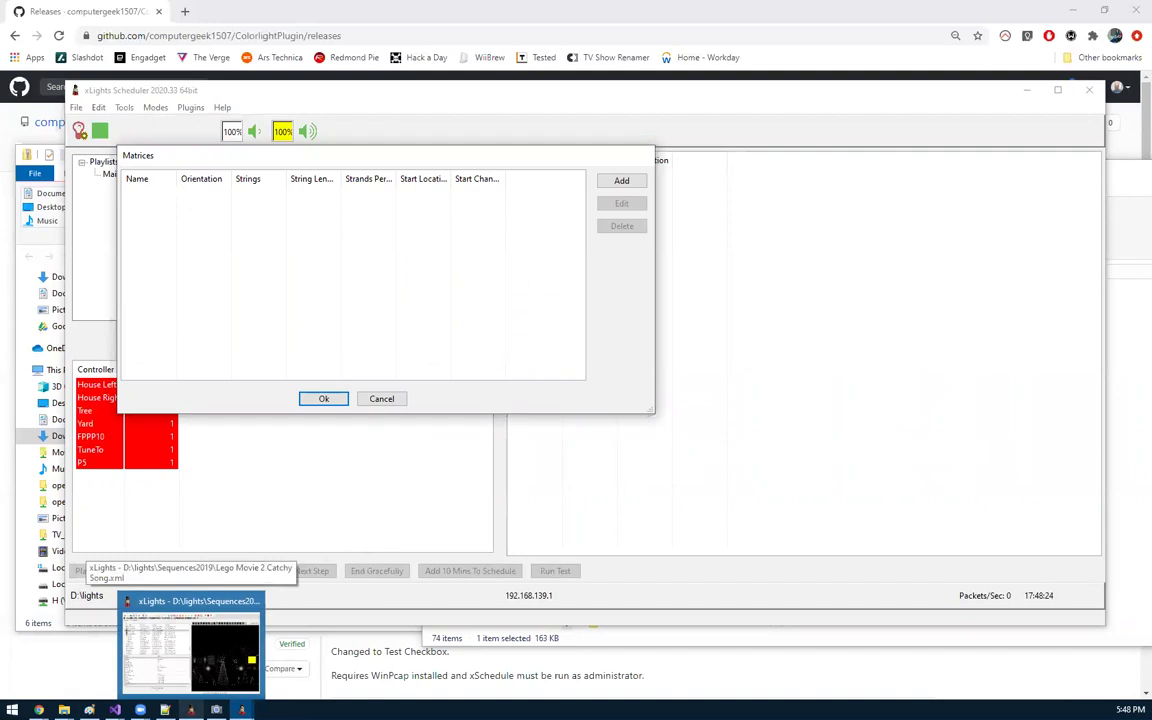
click(190, 655)
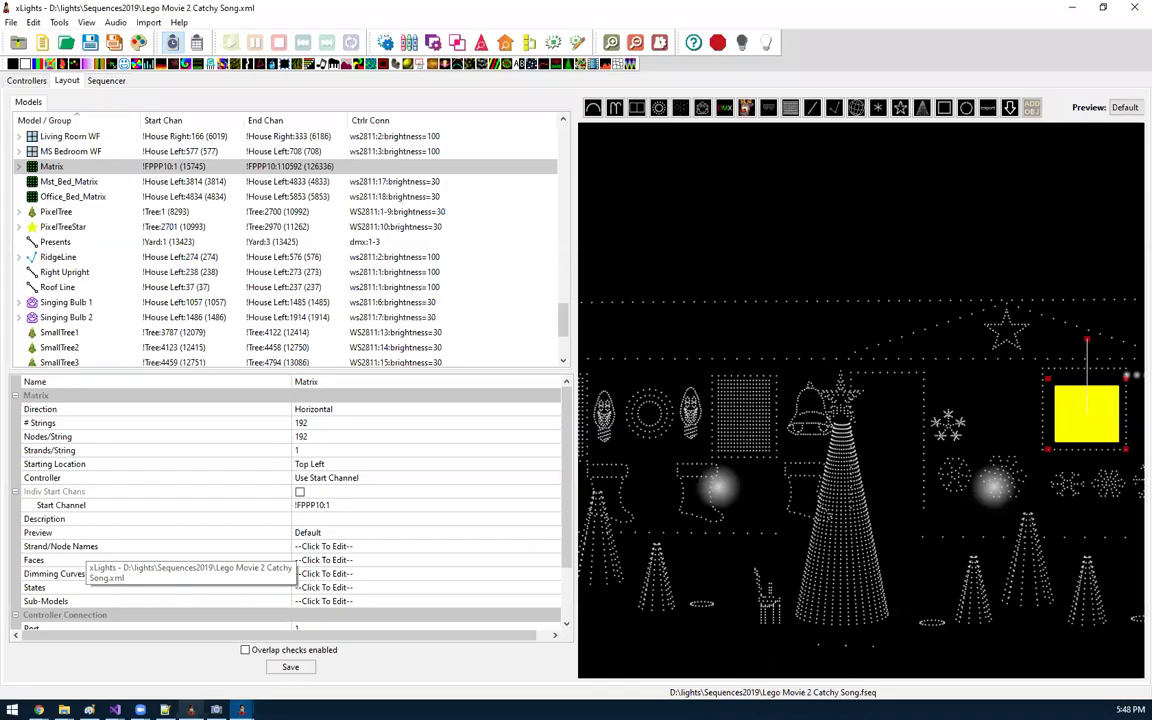
double_click(393, 22)
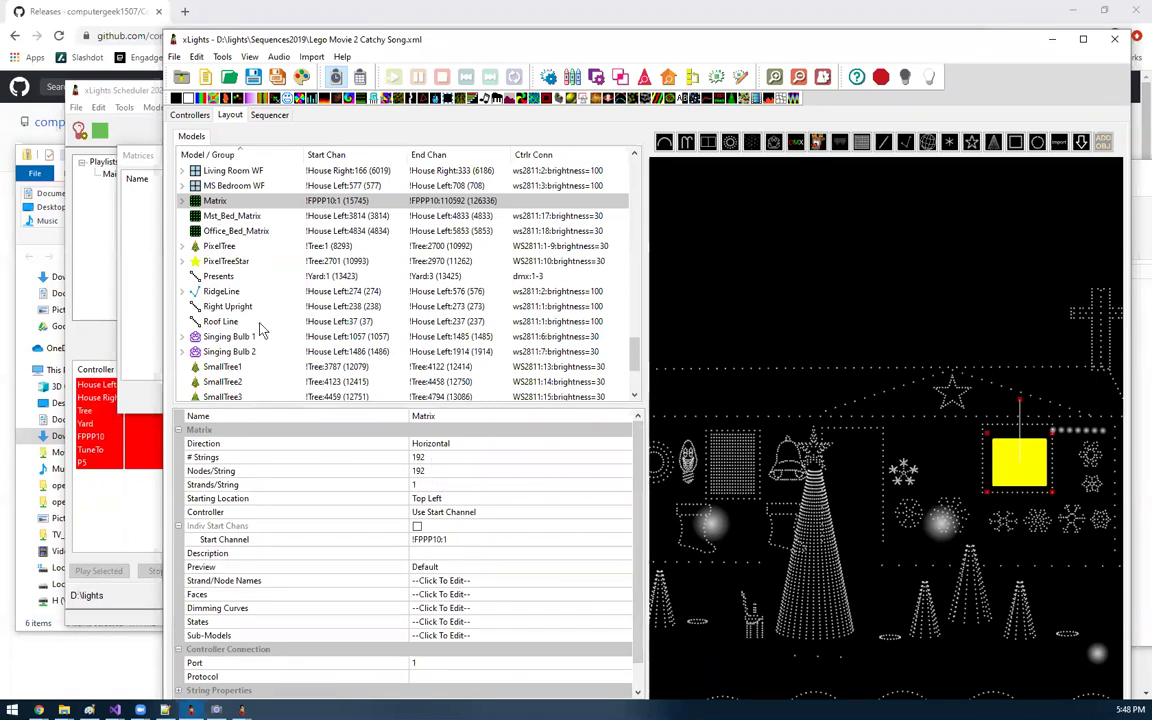
Add a new matrix named P5 with Strings set to 192 and move to String Length
click(150, 167)
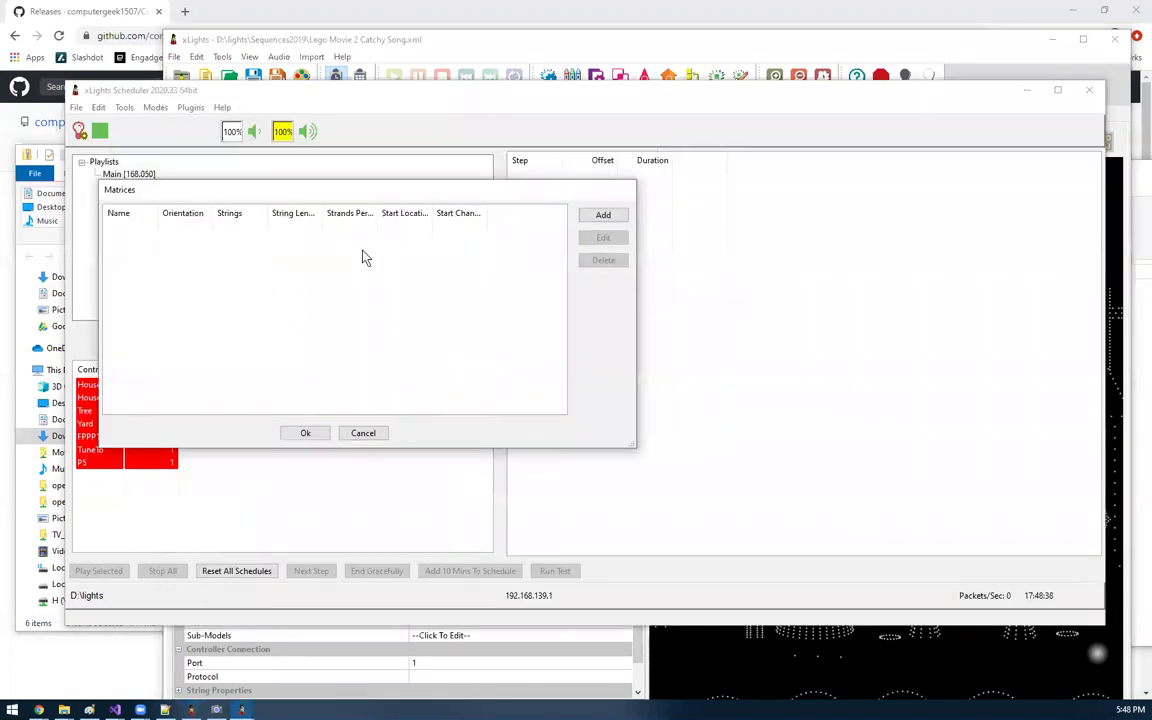
click(603, 216)
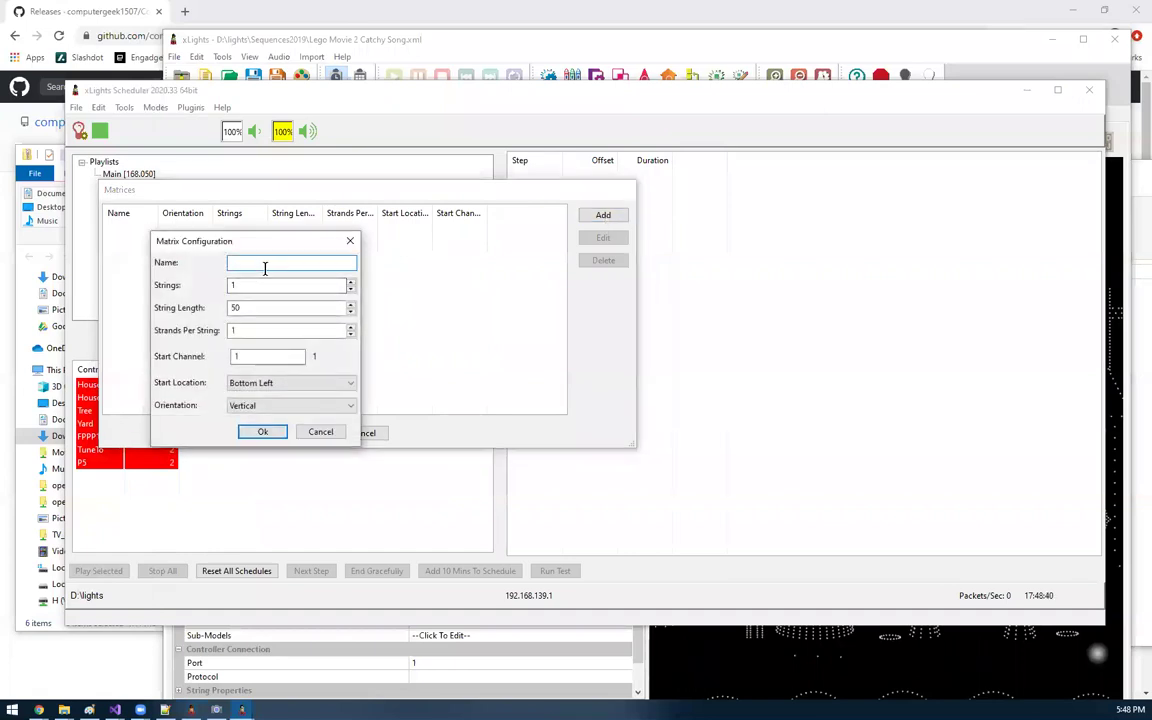
text(P5)
click(260, 288)
text(92)
key(Tab)
key(shift+Tab)
key(Tab)
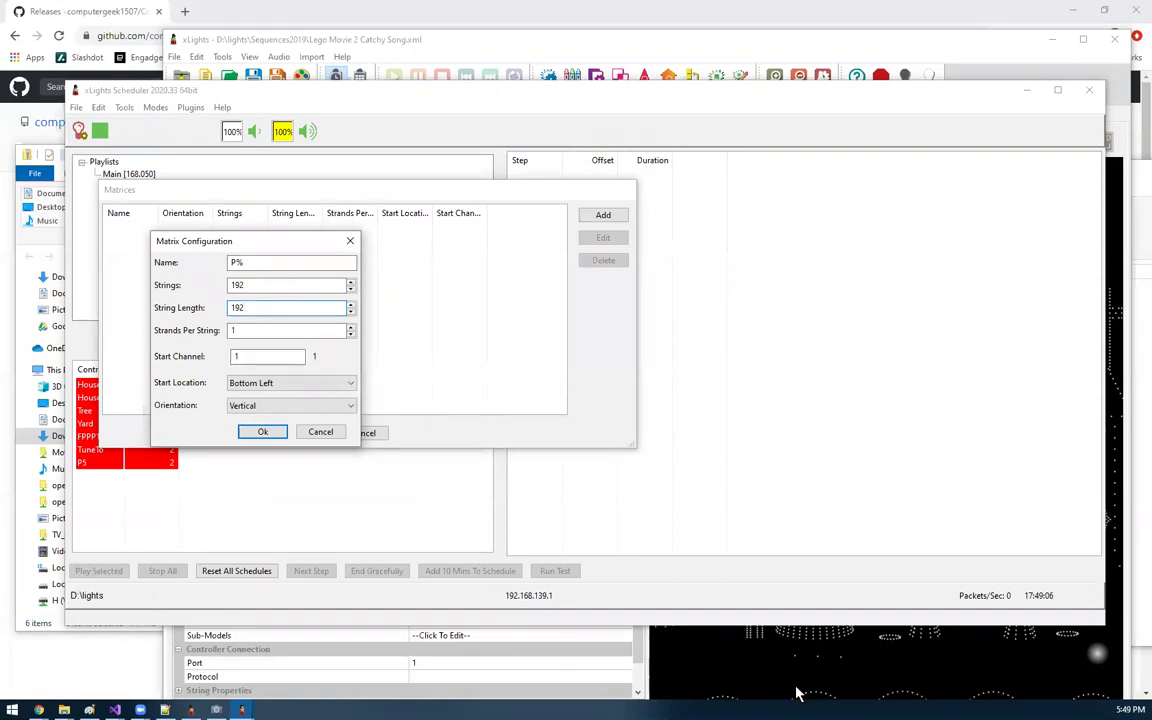
Look up the model's start channel in xLights and enter Start Channel 15745
click(671, 689)
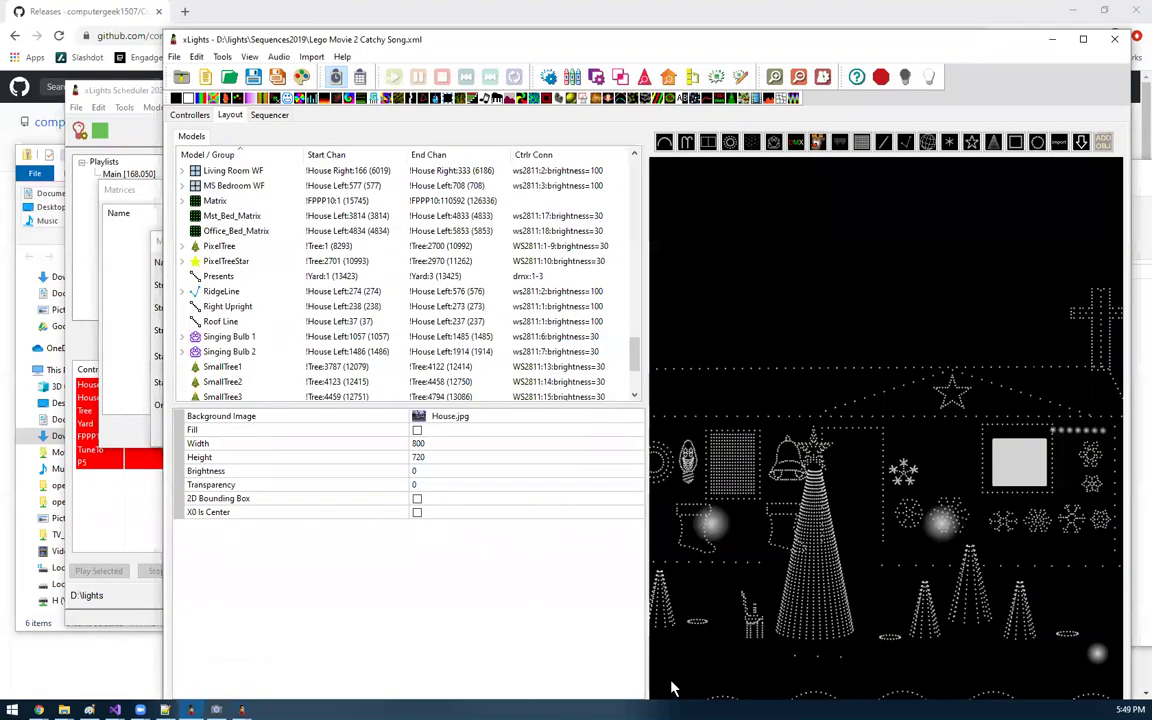
click(242, 198)
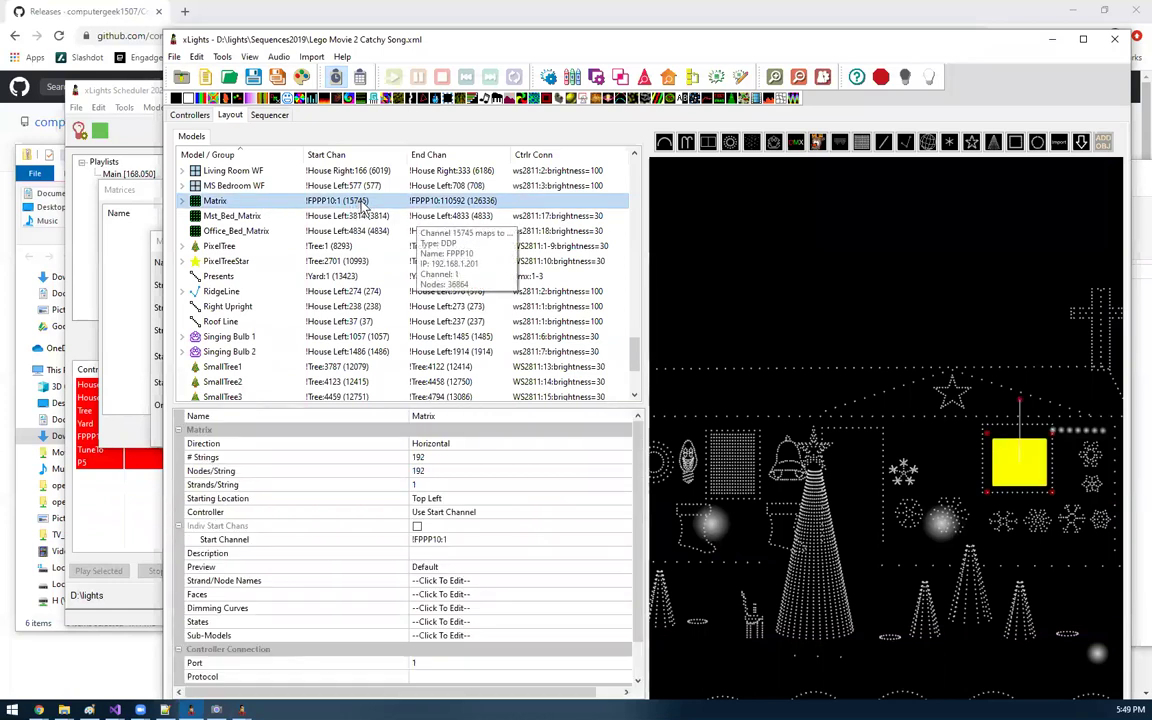
click(140, 222)
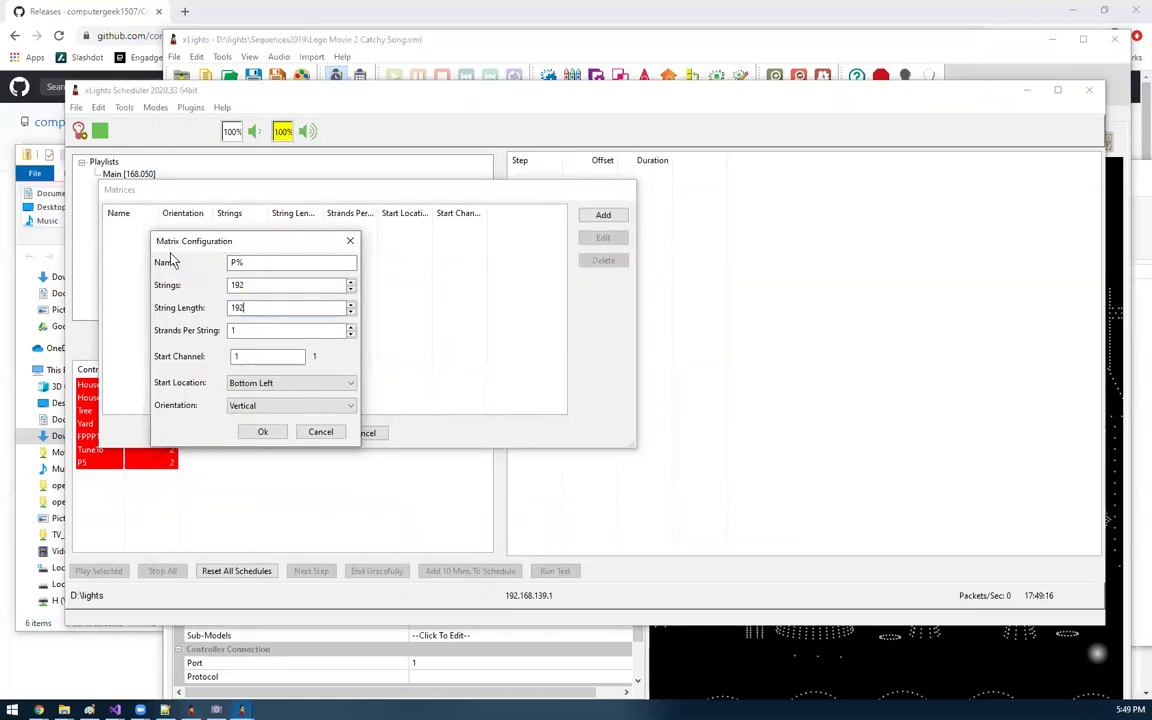
click(258, 358)
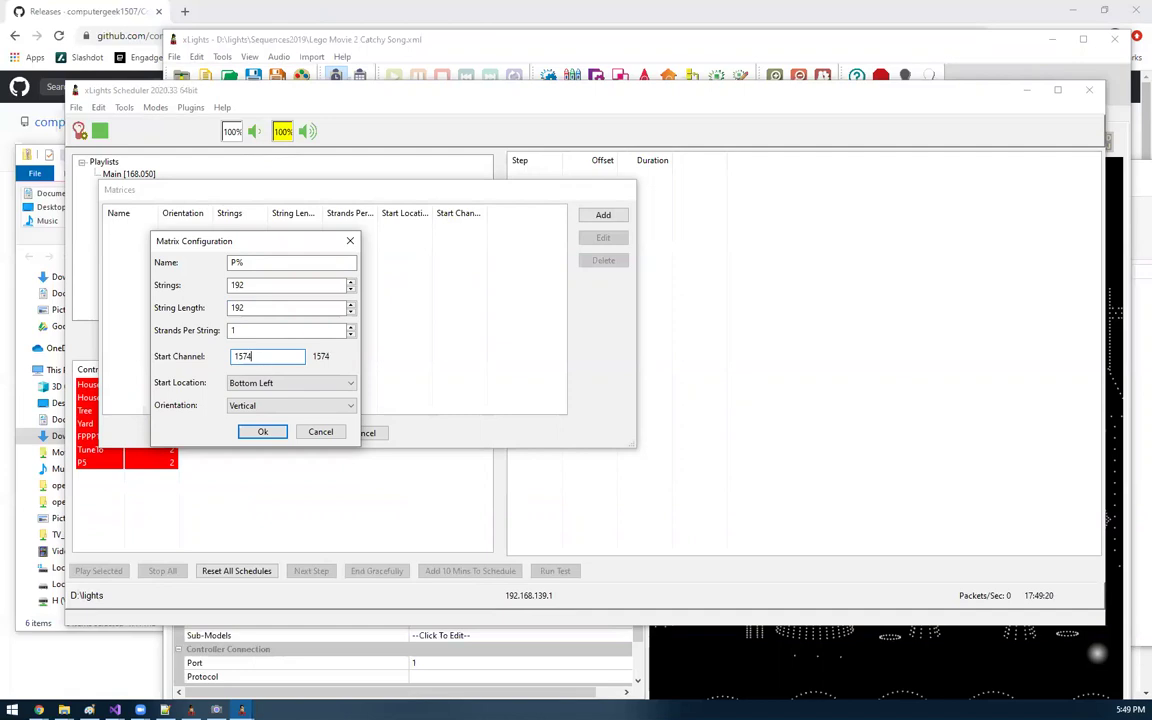
click(268, 388)
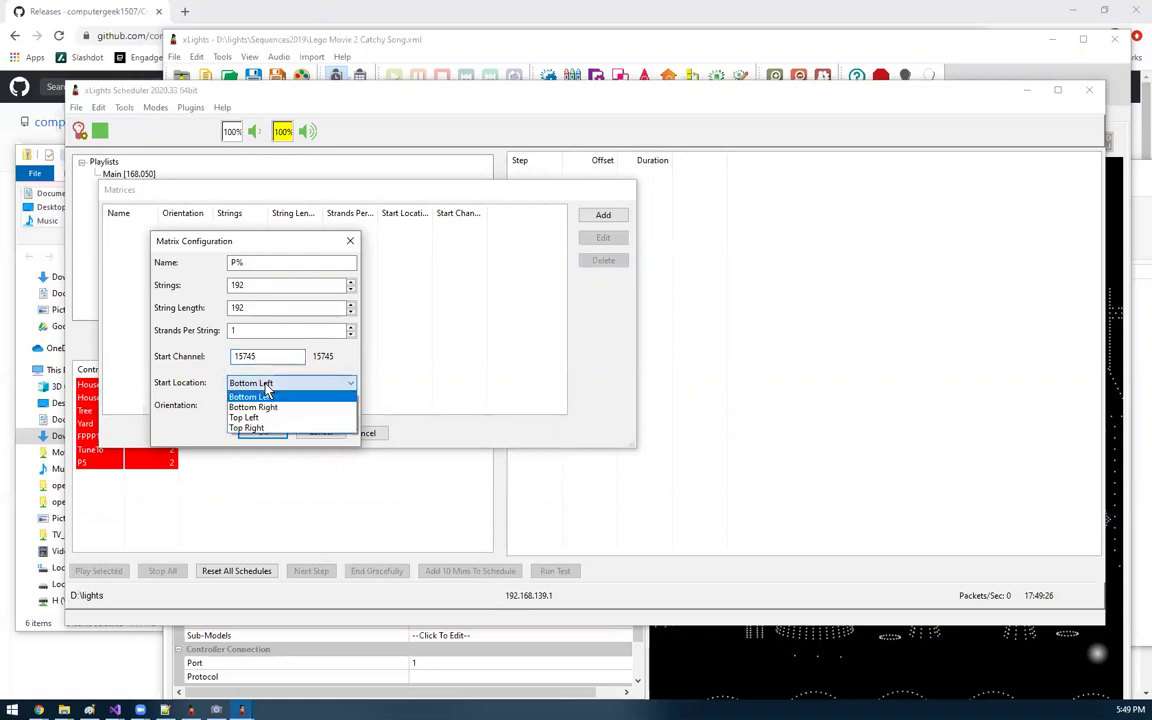
click(267, 388)
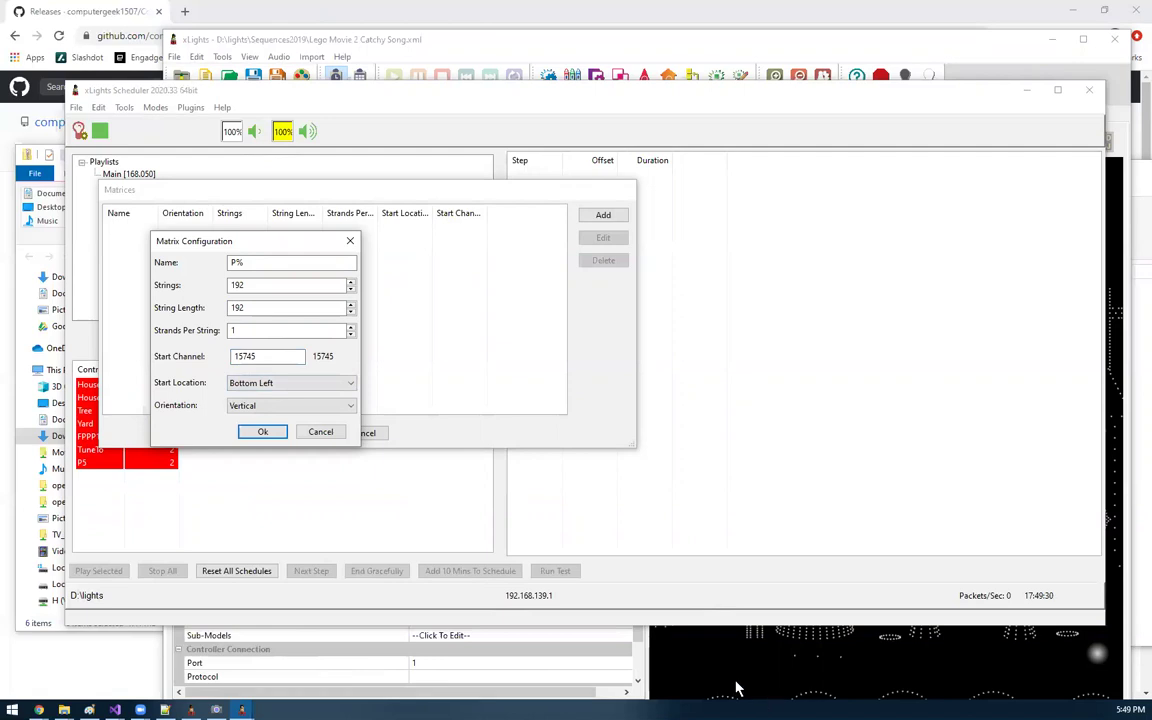
Set Start Location to Top Left and Orientation to Horizontal, matching xLights, and save the matrix
click(664, 618)
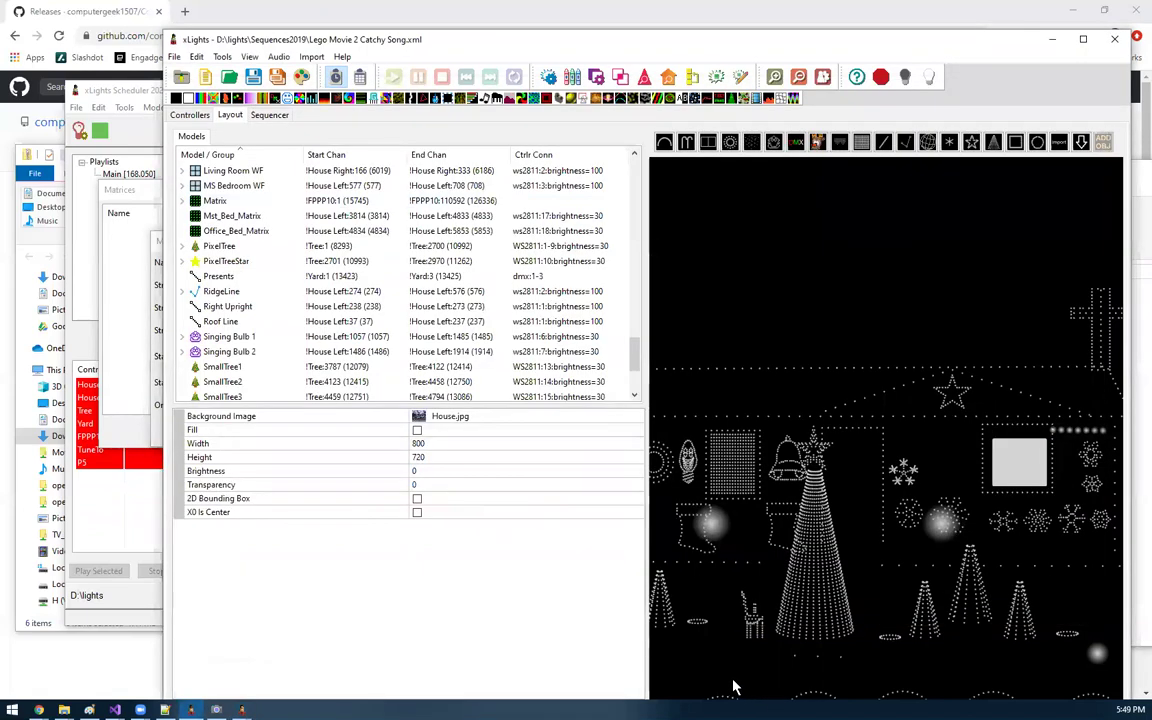
click(200, 198)
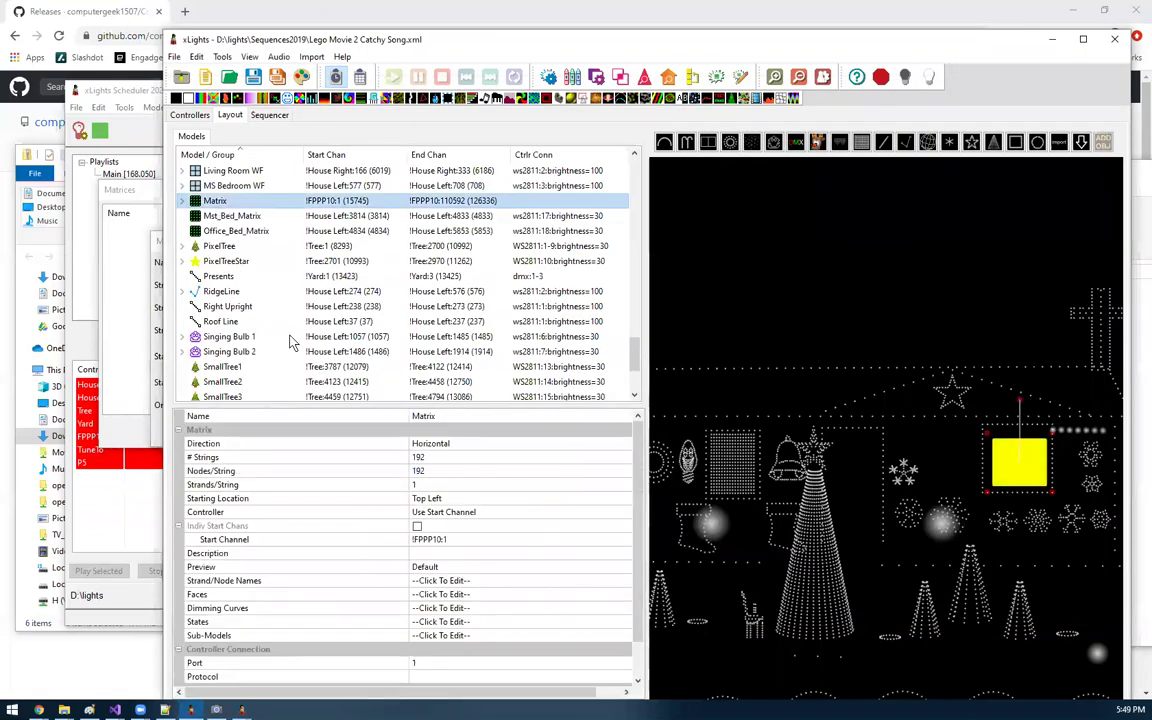
click(145, 222)
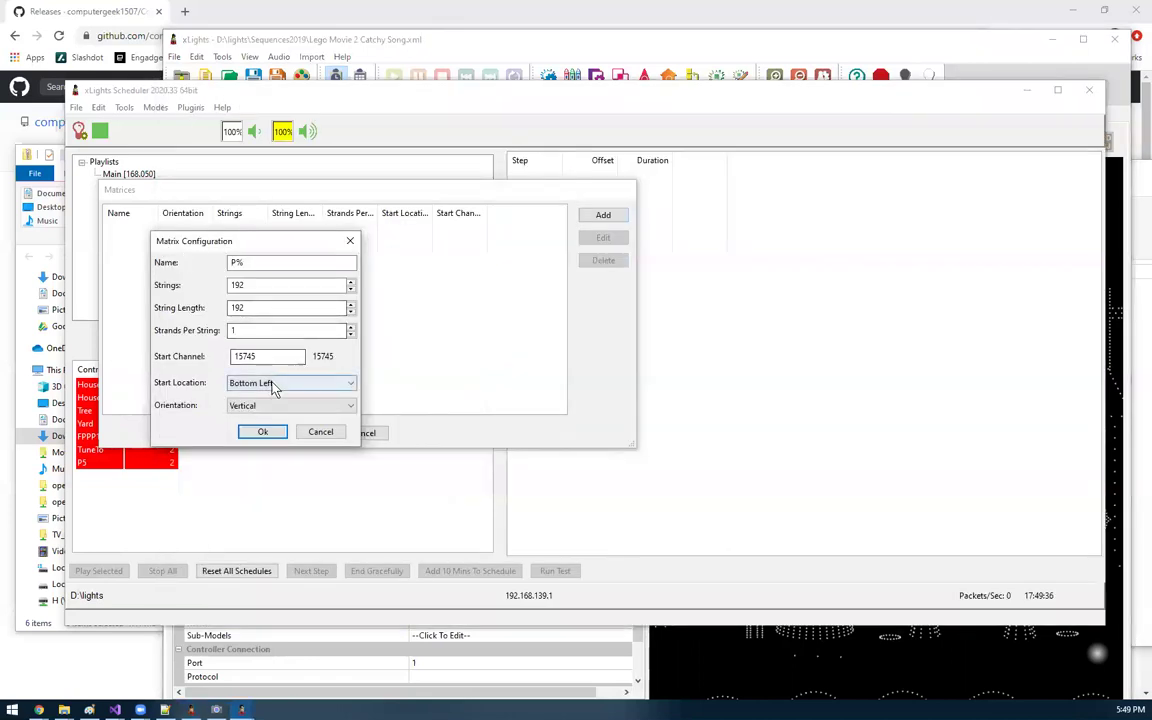
click(272, 383)
click(275, 419)
click(287, 405)
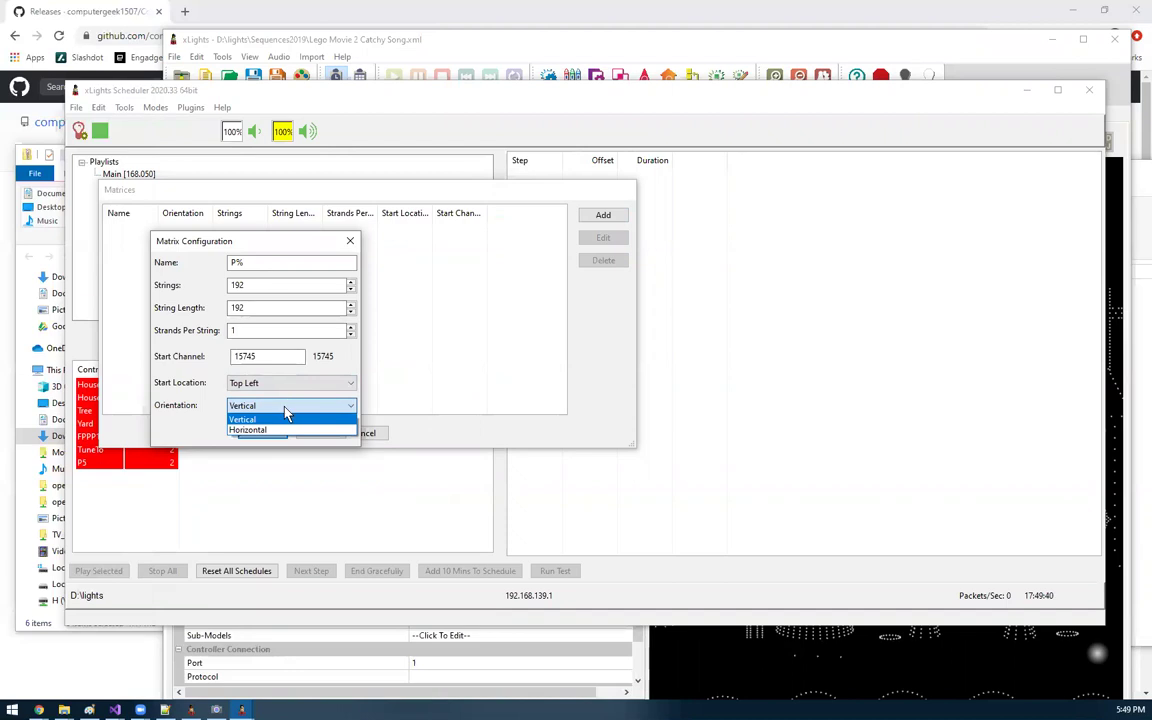
click(272, 432)
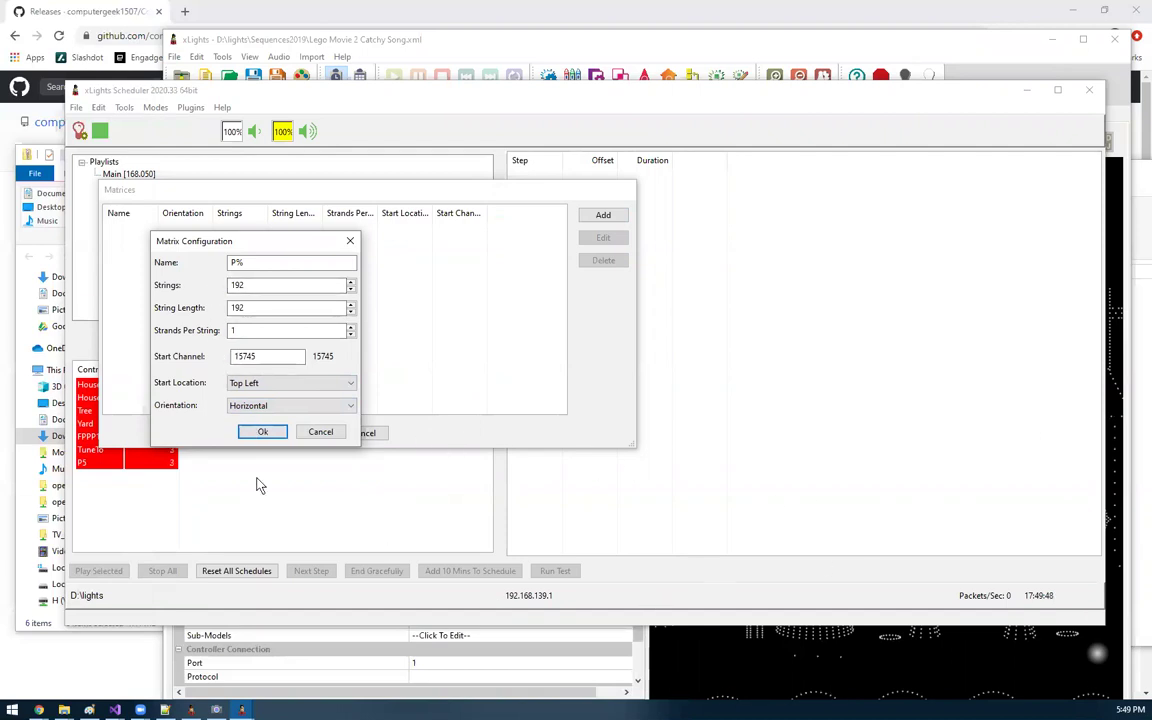
click(251, 407)
click(266, 440)
click(268, 436)
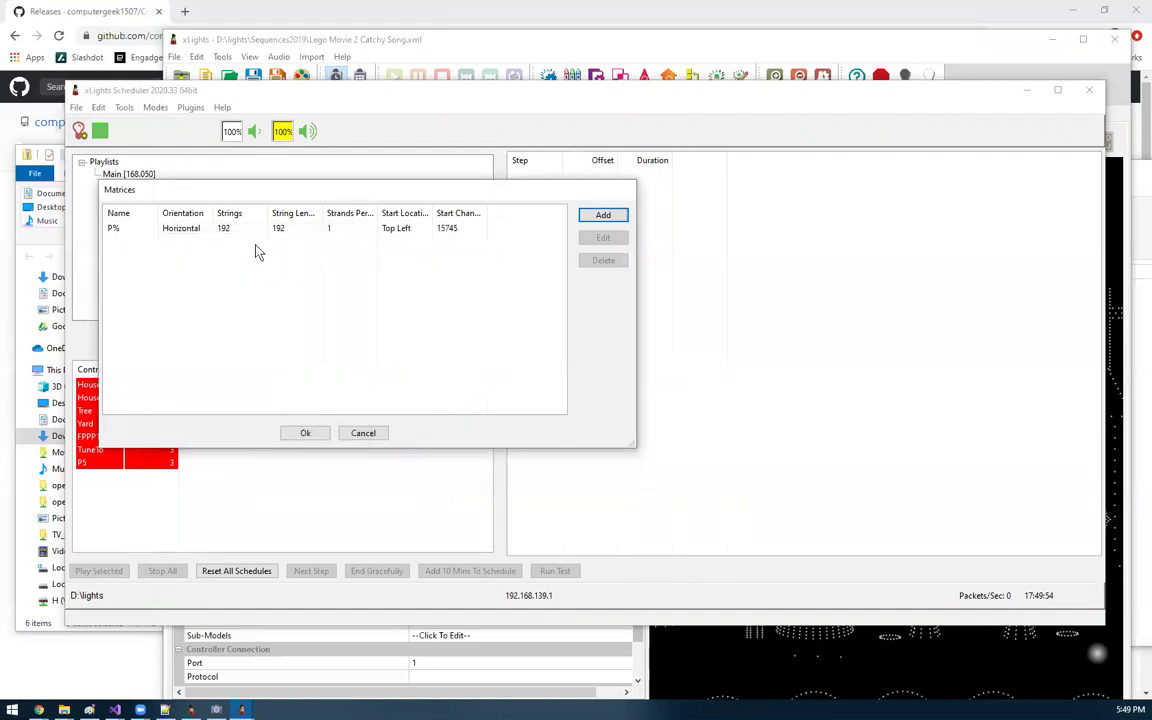
Edit the matrix entry to rename it P5
click(118, 229)
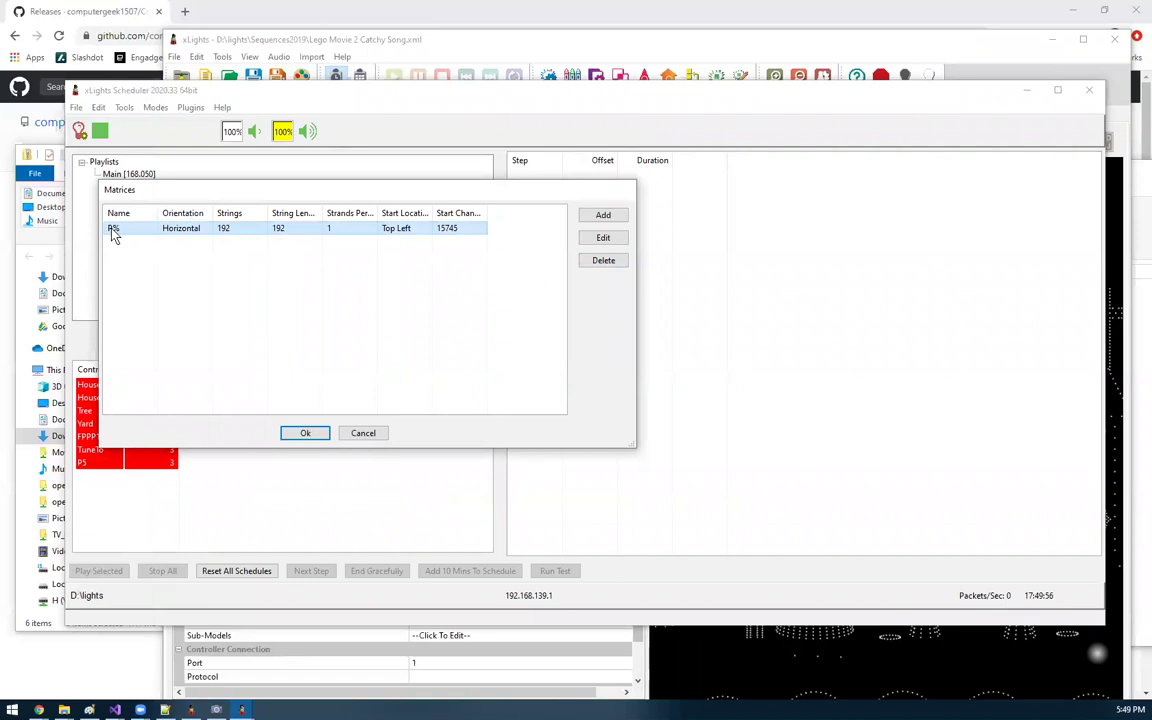
click(619, 241)
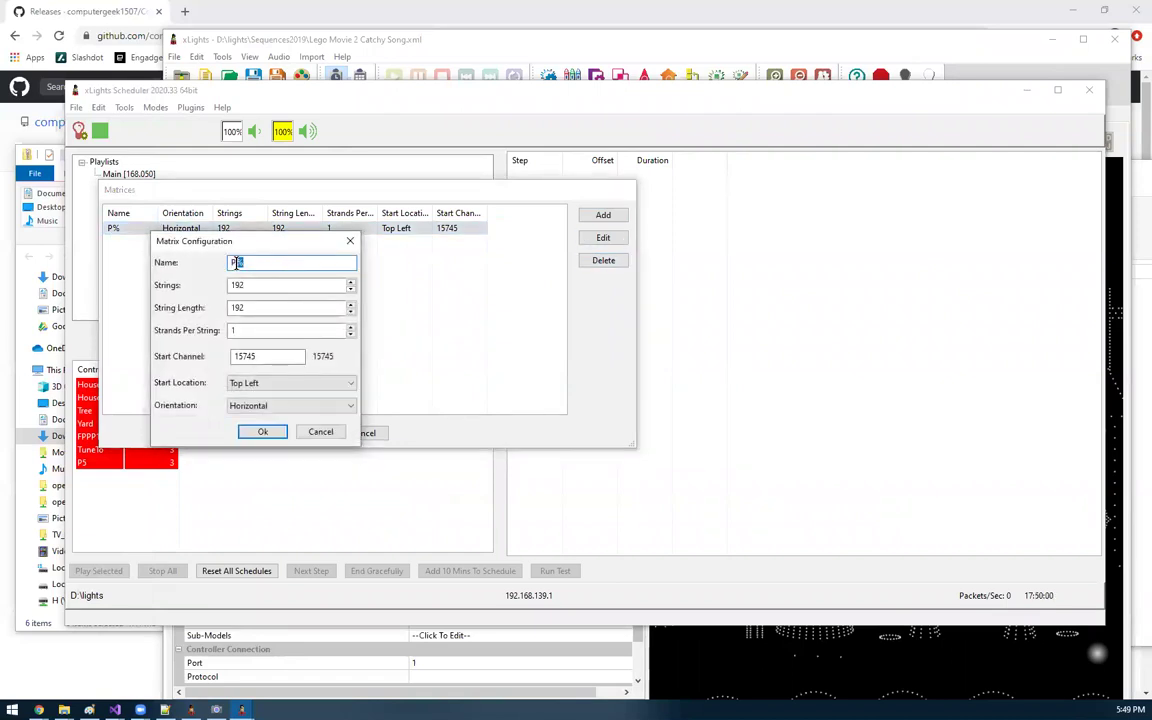
text(P5)
click(262, 431)
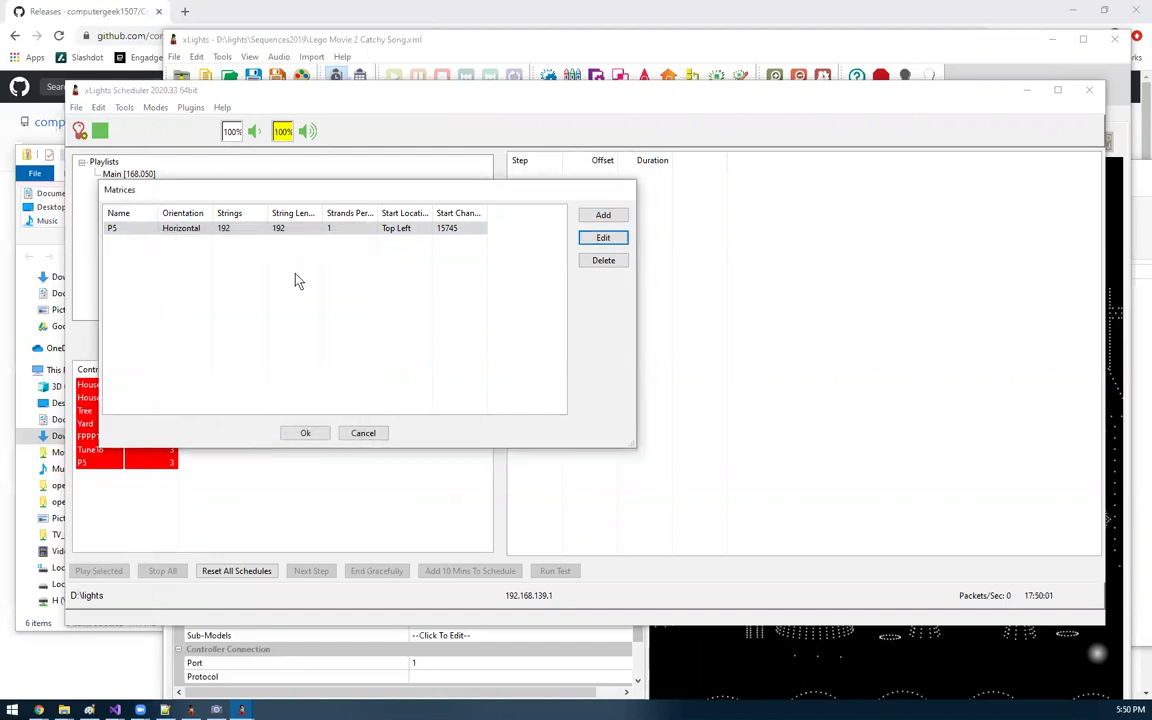
Close the Matrices list and reopen the Colorlight Plugin settings from the Plugins menu
click(306, 433)
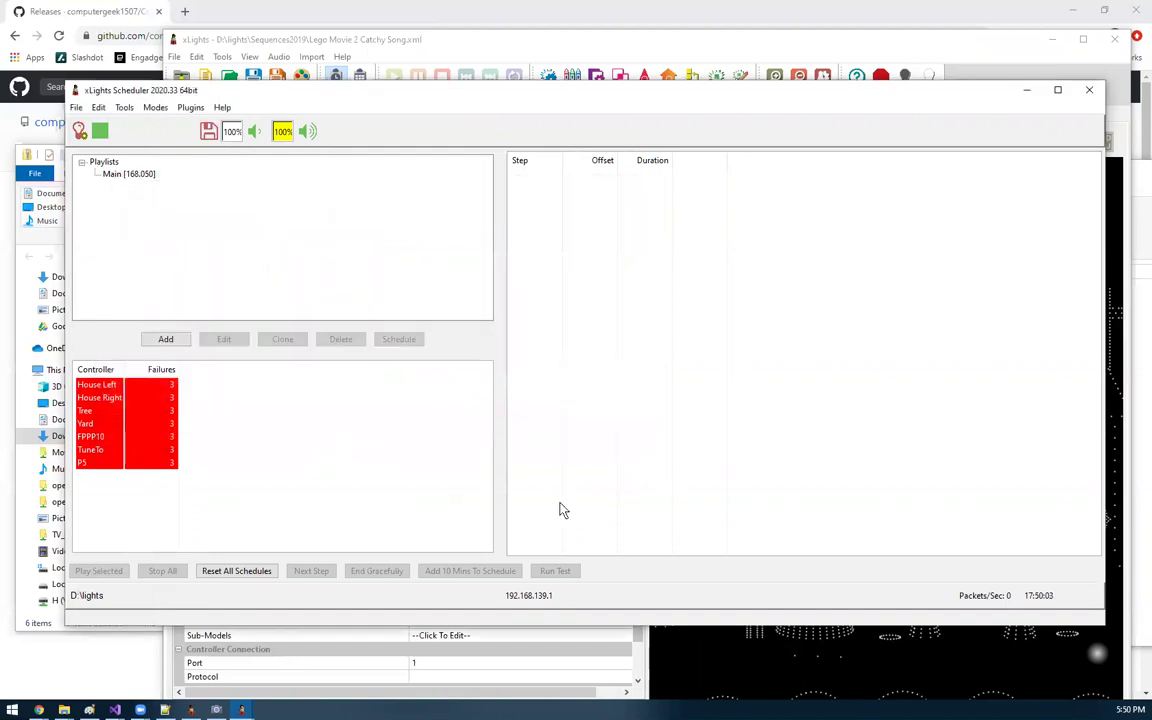
mouse_move(241, 709)
click(296, 681)
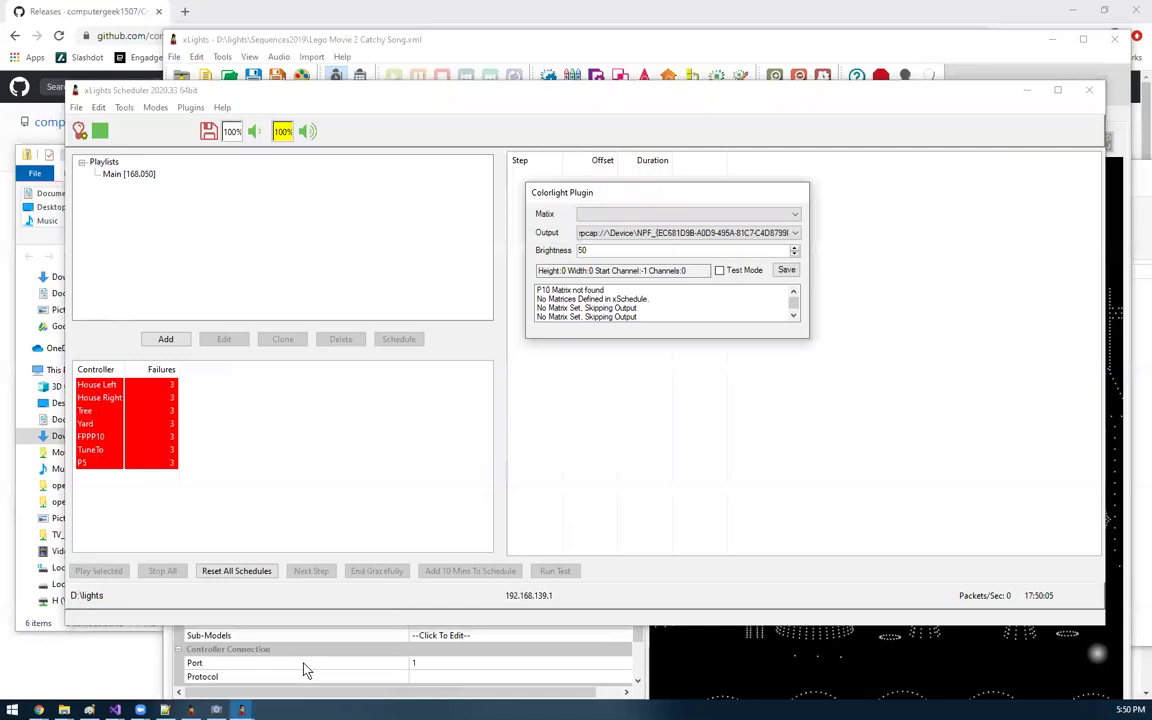
click(616, 216)
click(616, 216)
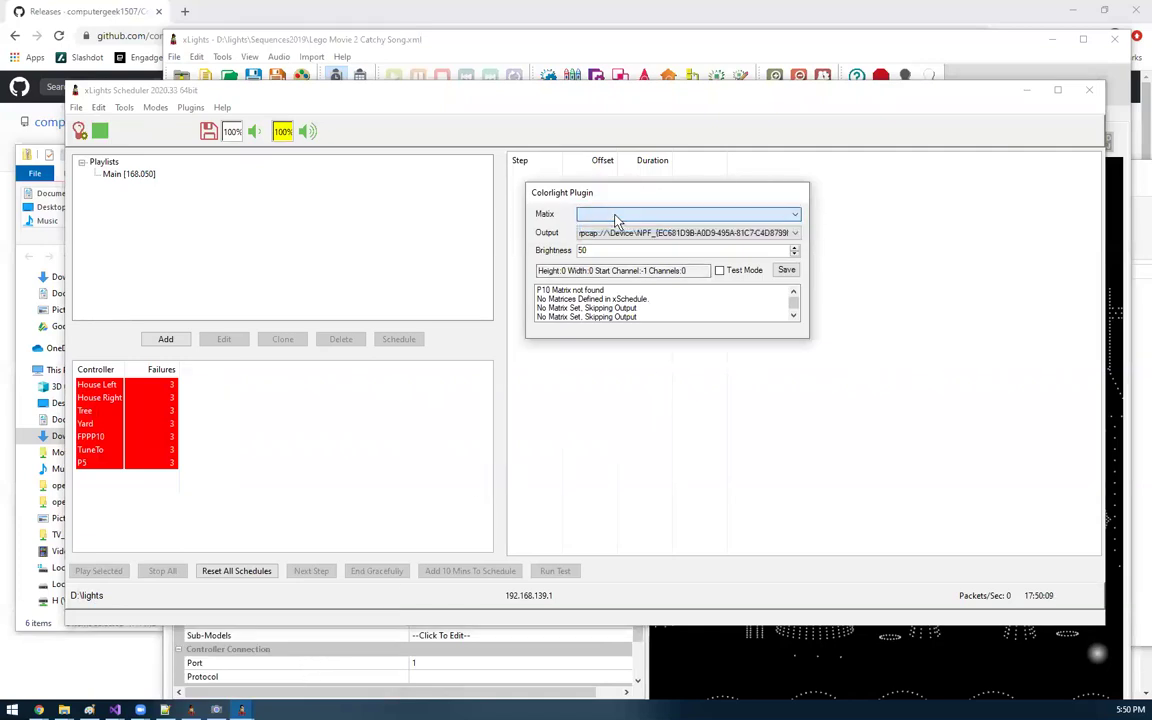
click(190, 107)
click(205, 121)
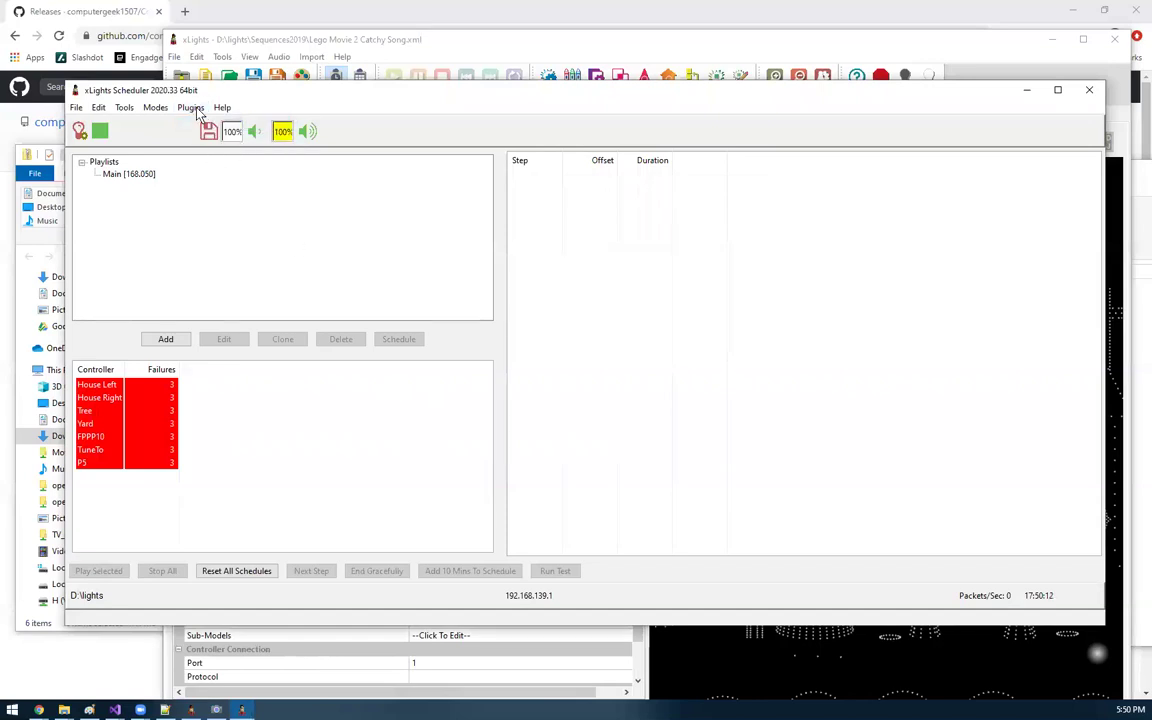
click(190, 107)
click(210, 121)
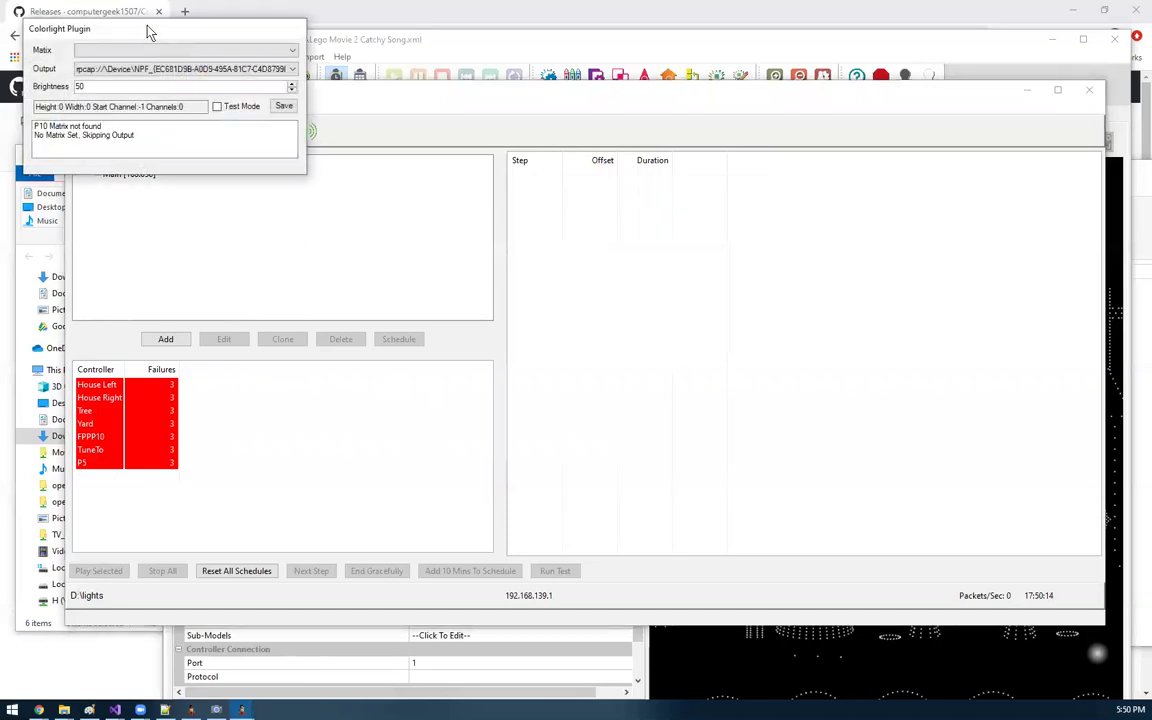
drag(149, 31, 387, 211)
Select matrix P5 in the Colorlight Plugin and enlarge its dialog
click(407, 232)
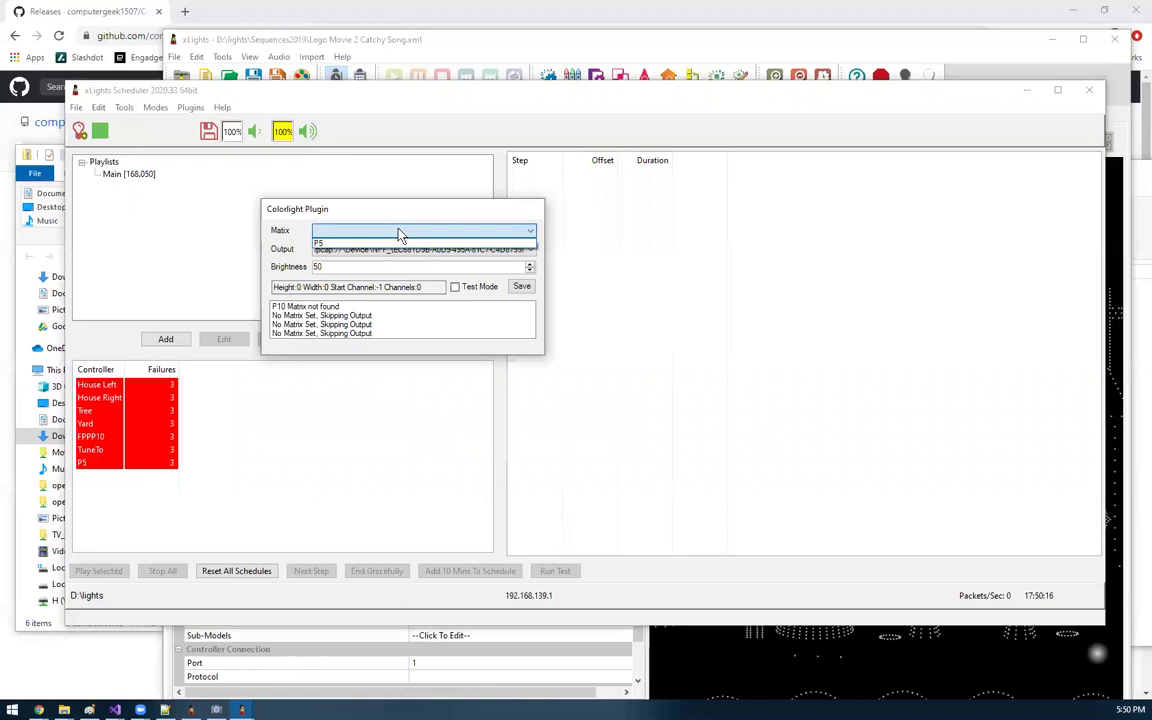
click(366, 250)
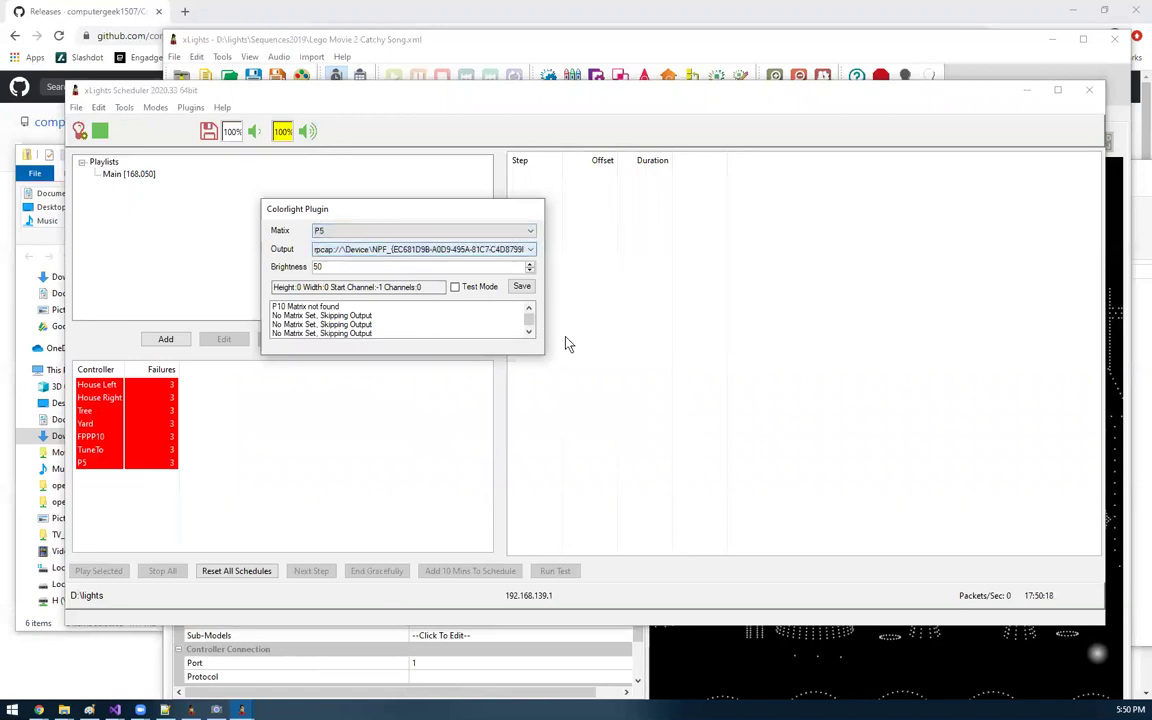
drag(366, 216, 328, 213)
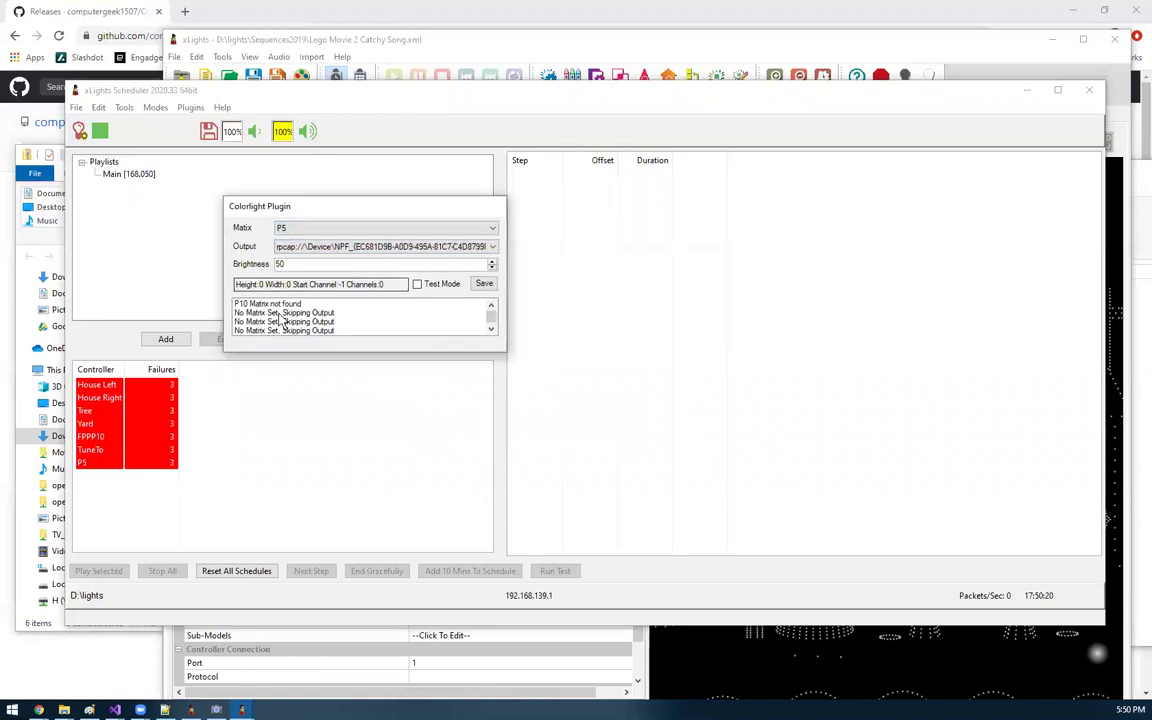
click(491, 331)
click(491, 331)
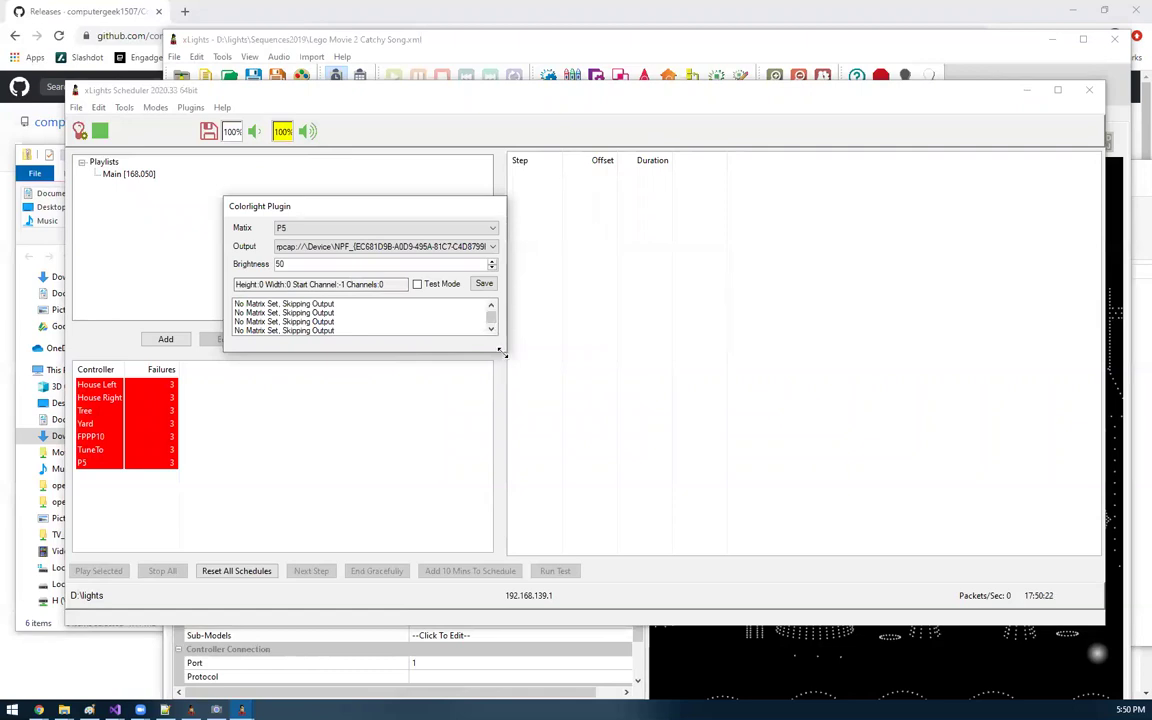
drag(503, 353, 826, 420)
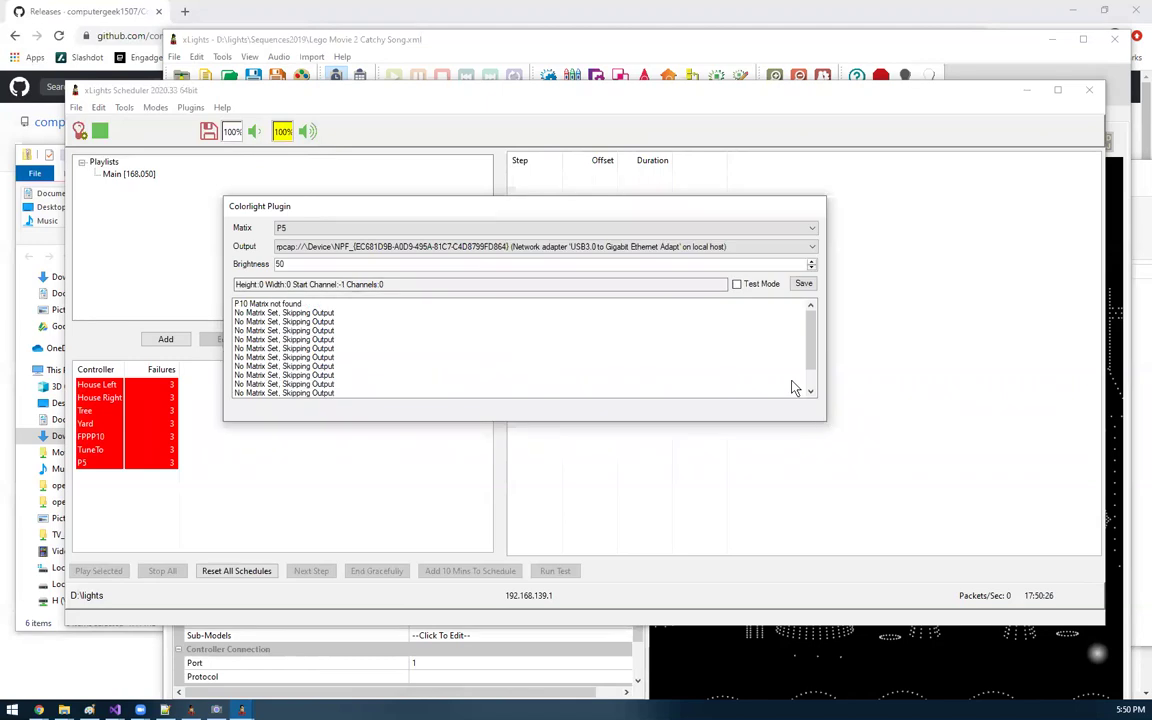
Output through the USB3.0 Gigabit Ethernet adapter at brightness 50 and save the plugin settings
click(497, 250)
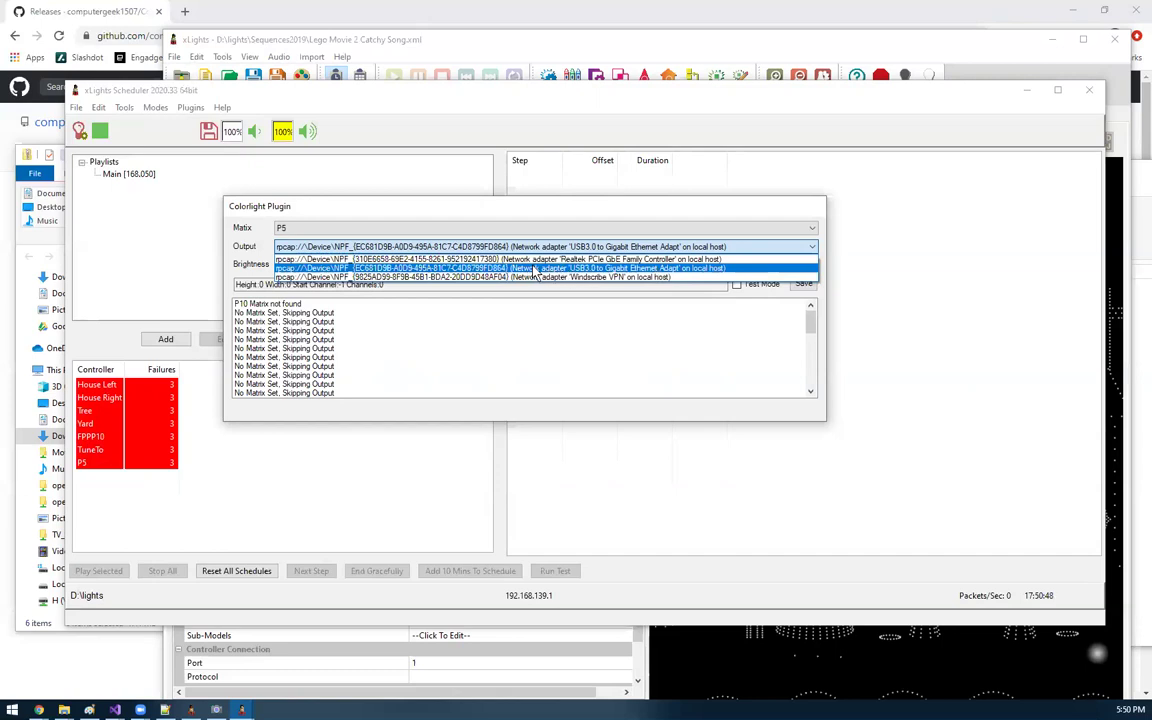
click(716, 271)
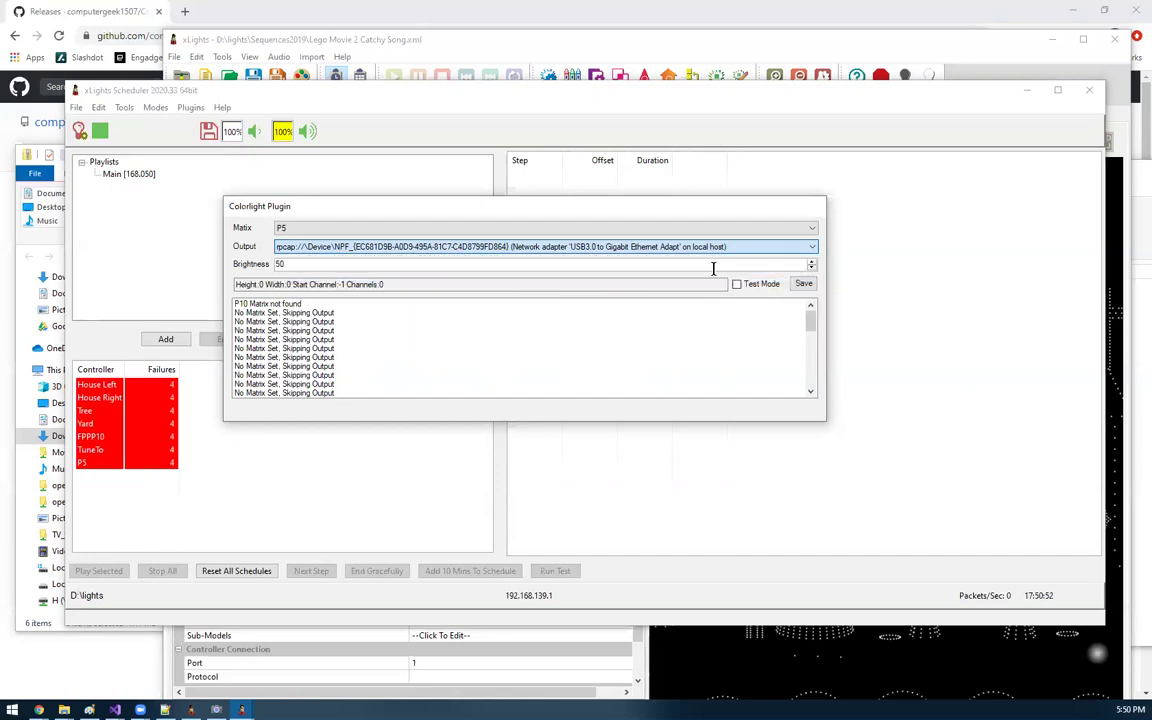
drag(604, 211, 701, 213)
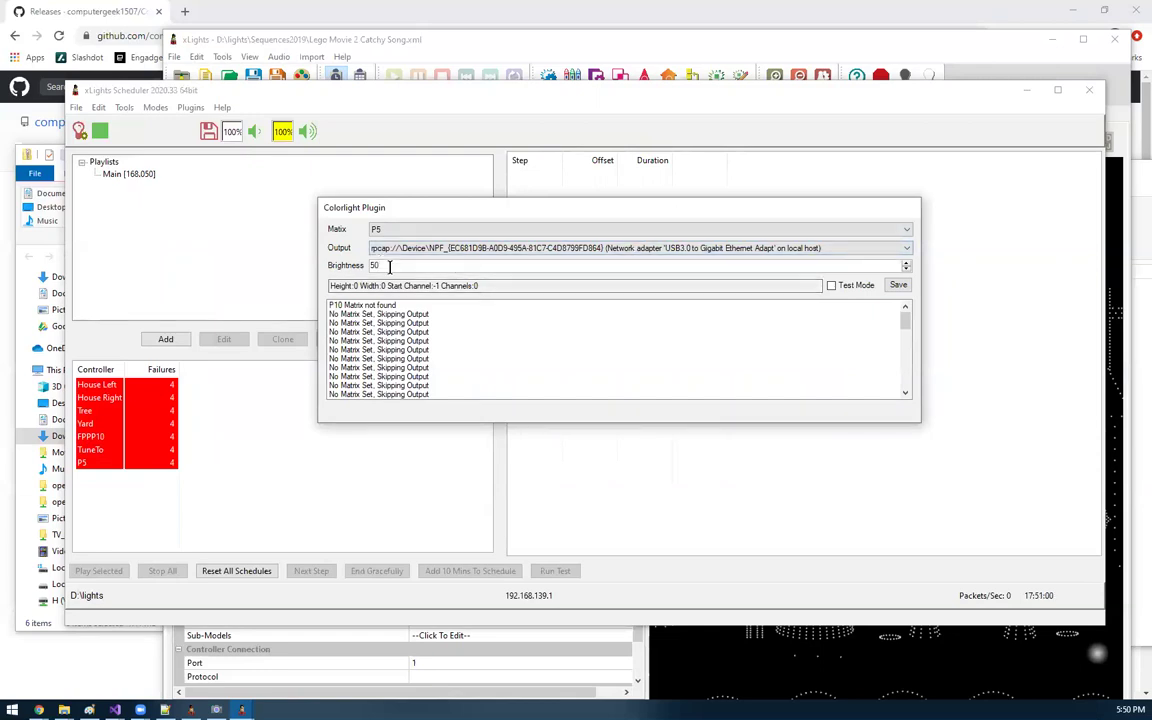
drag(908, 318, 912, 387)
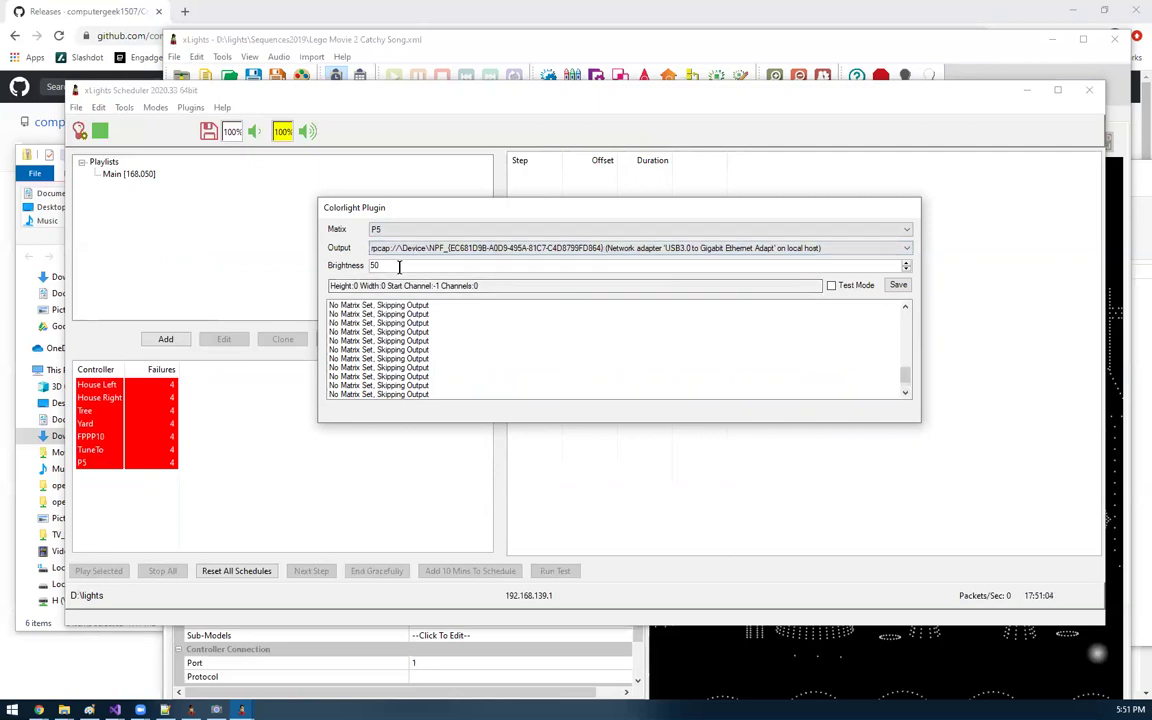
key(ctrl+a)
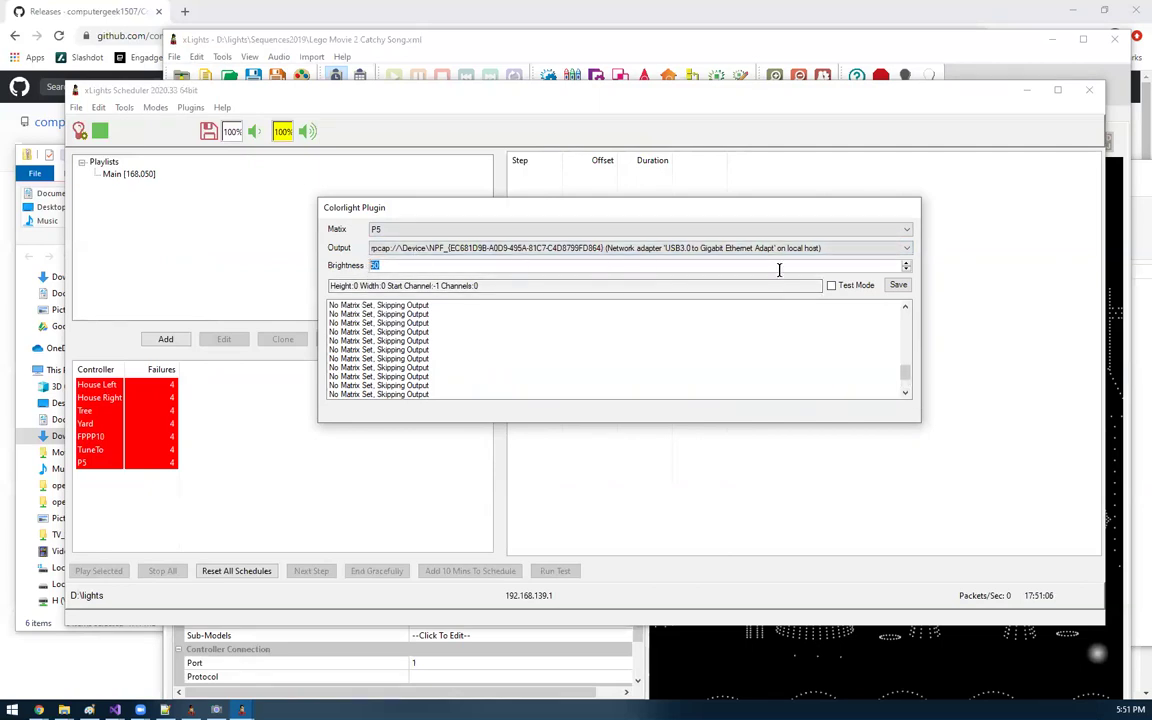
click(898, 286)
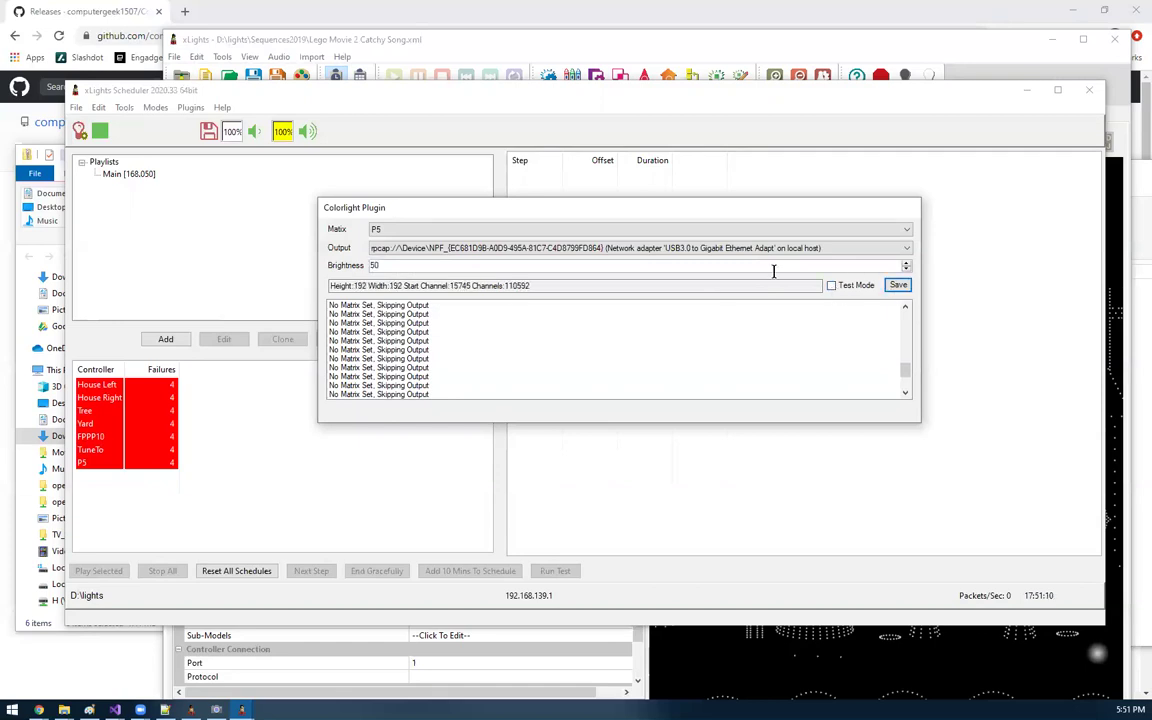
Check the info line: 192x192 matrix from channel 15745, 110592 channels
click(614, 286)
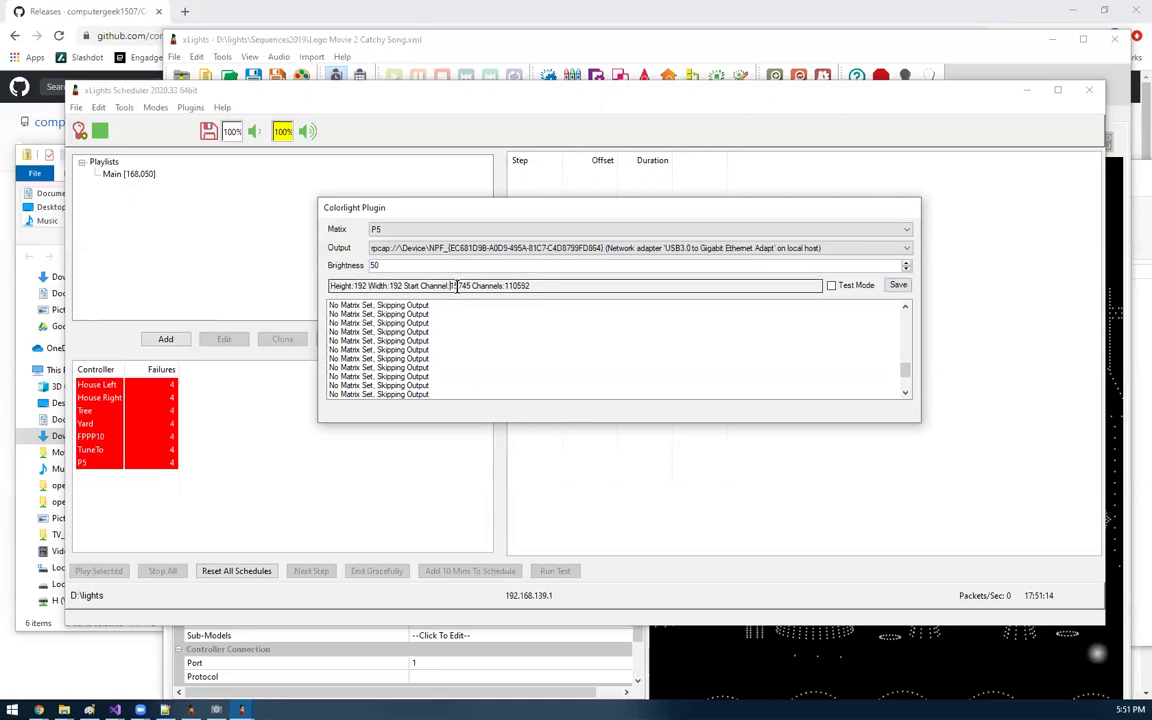
drag(530, 286, 288, 256)
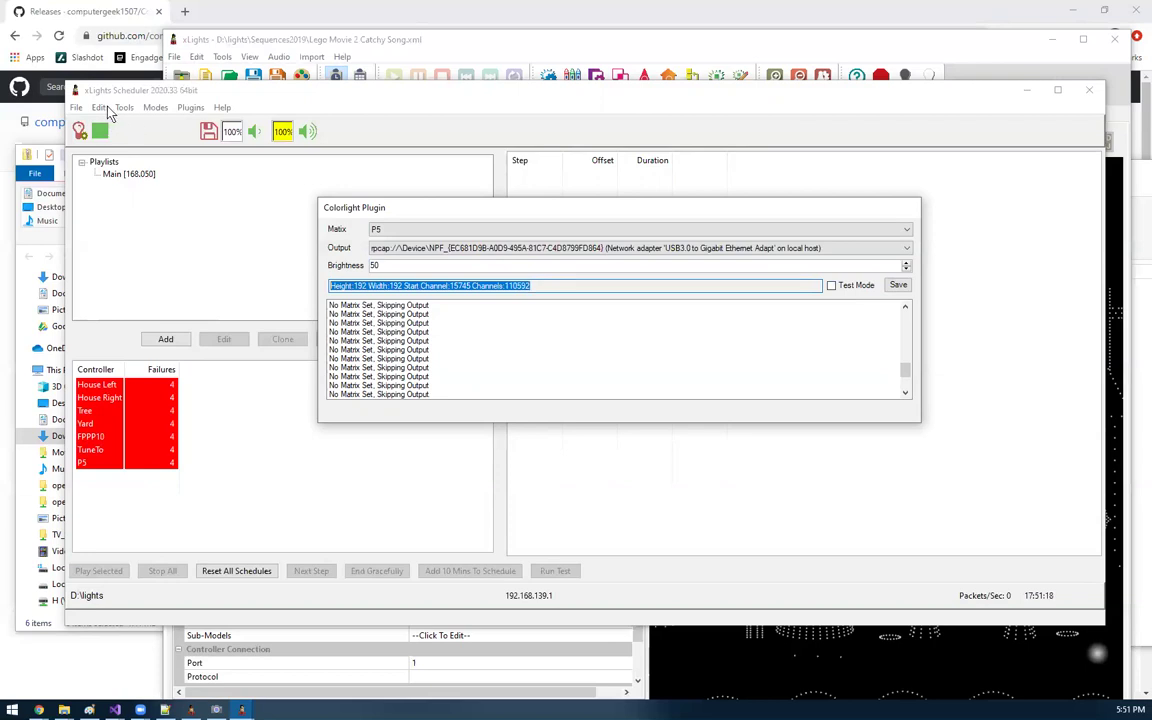
click(361, 286)
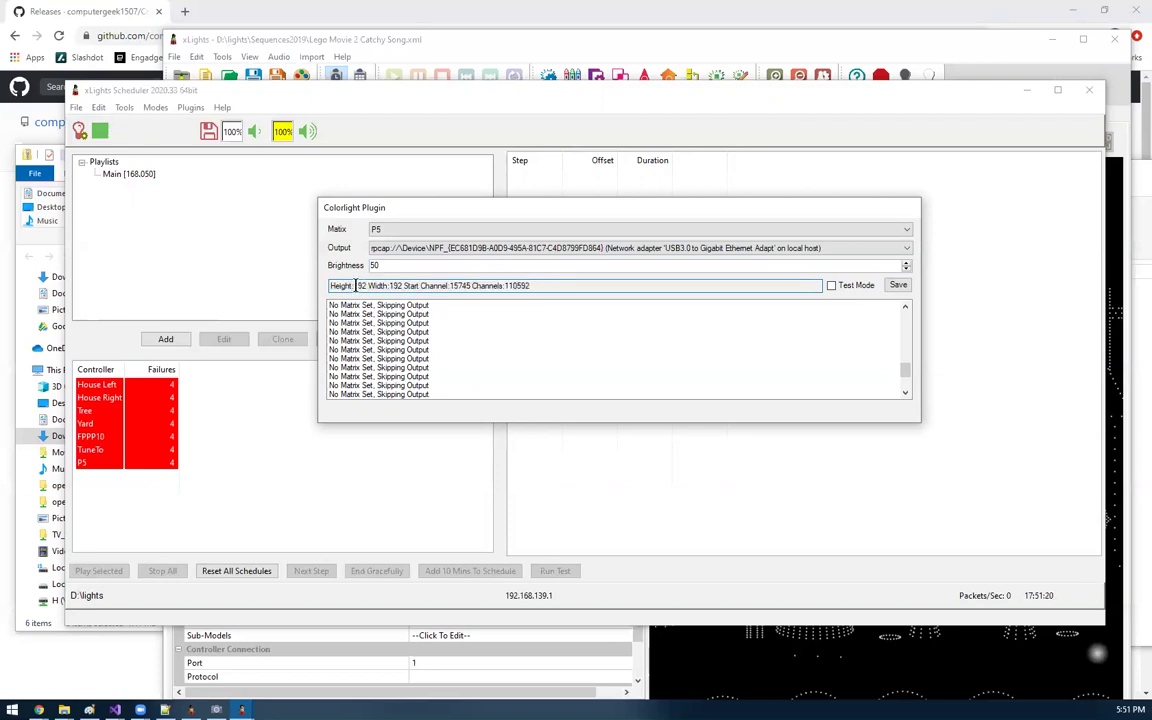
double_click(455, 286)
click(511, 286)
double_click(505, 286)
click(578, 288)
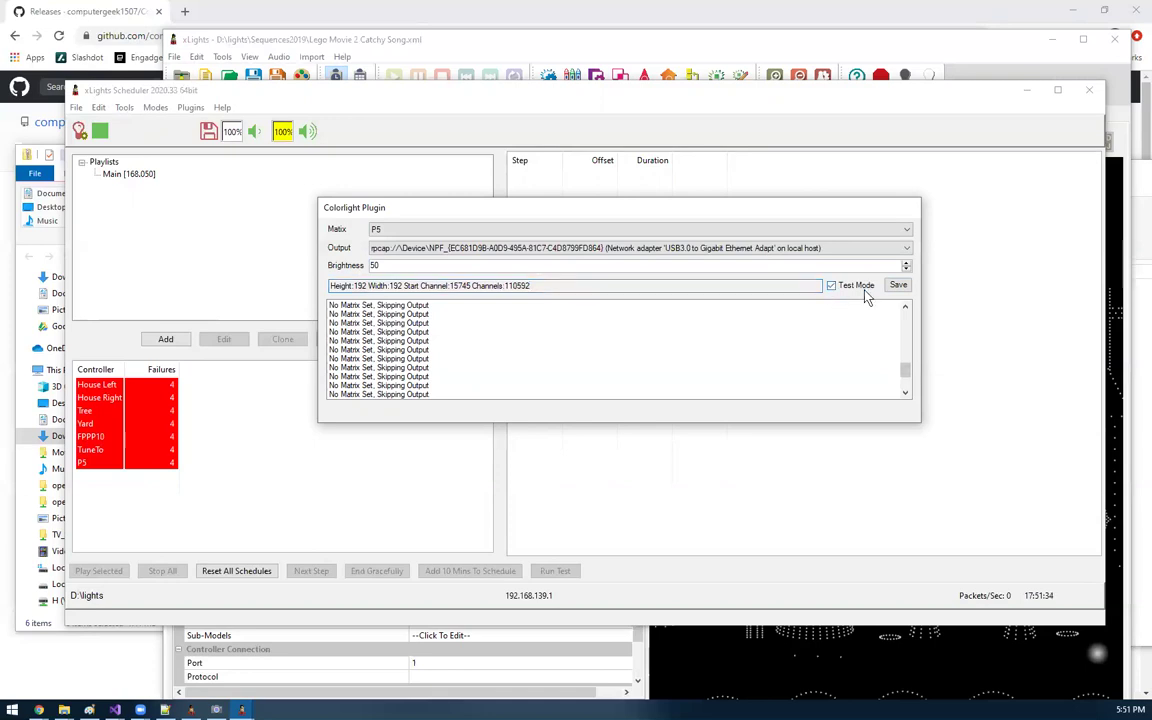
Enable Test Mode and arrange the camera and plugin windows to watch the panel's test colours
click(831, 286)
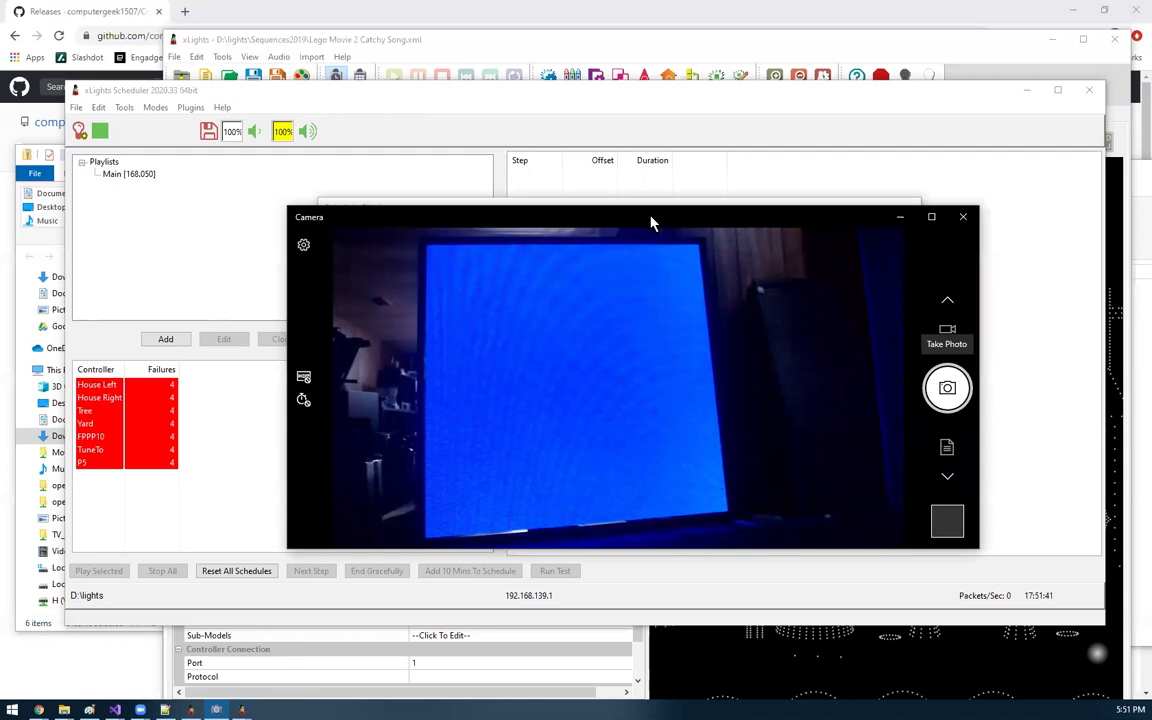
drag(651, 222, 645, 297)
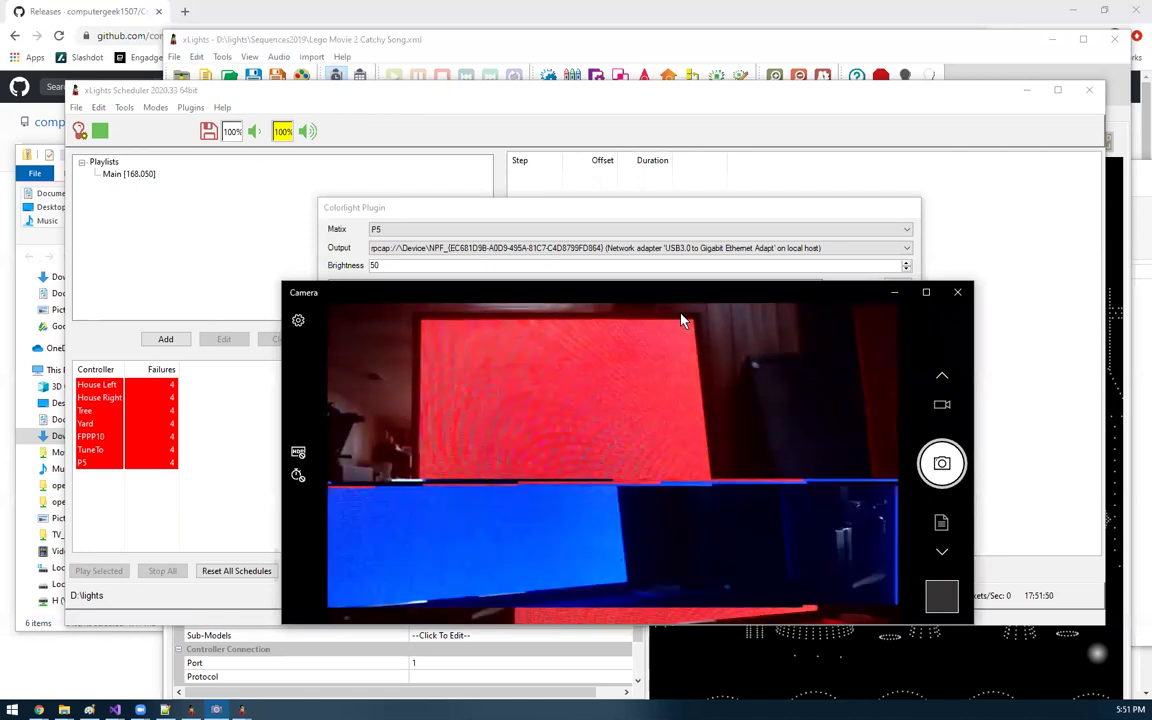
drag(679, 290, 700, 283)
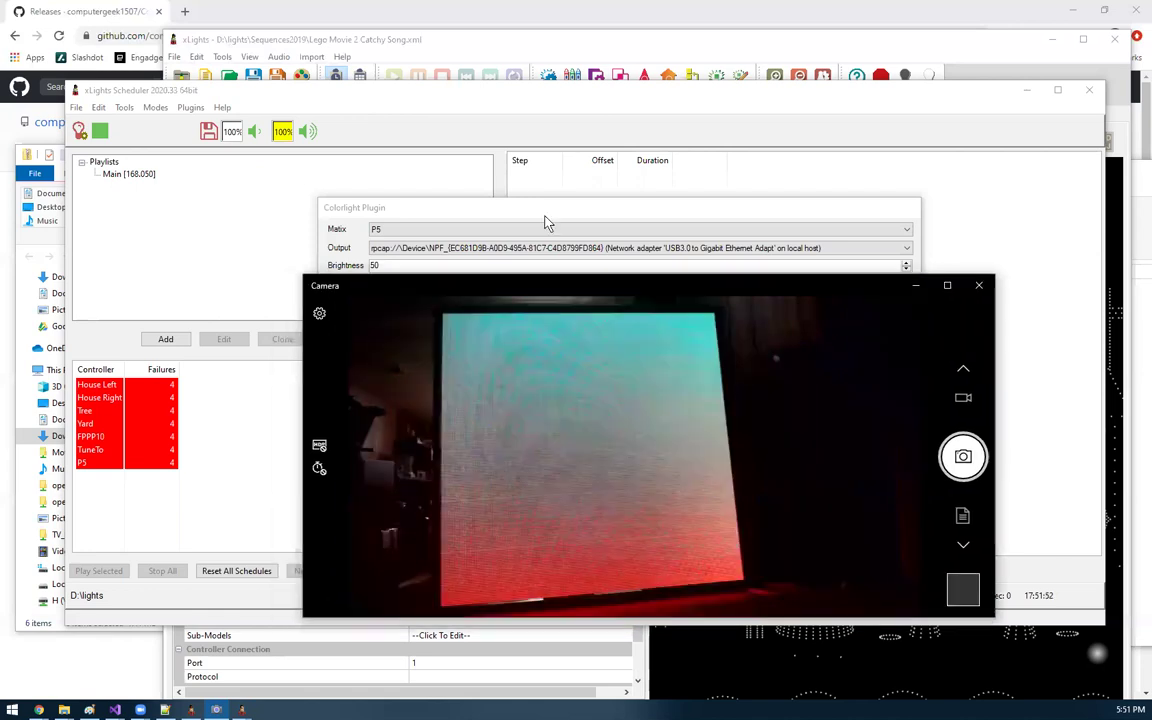
drag(522, 213, 486, 121)
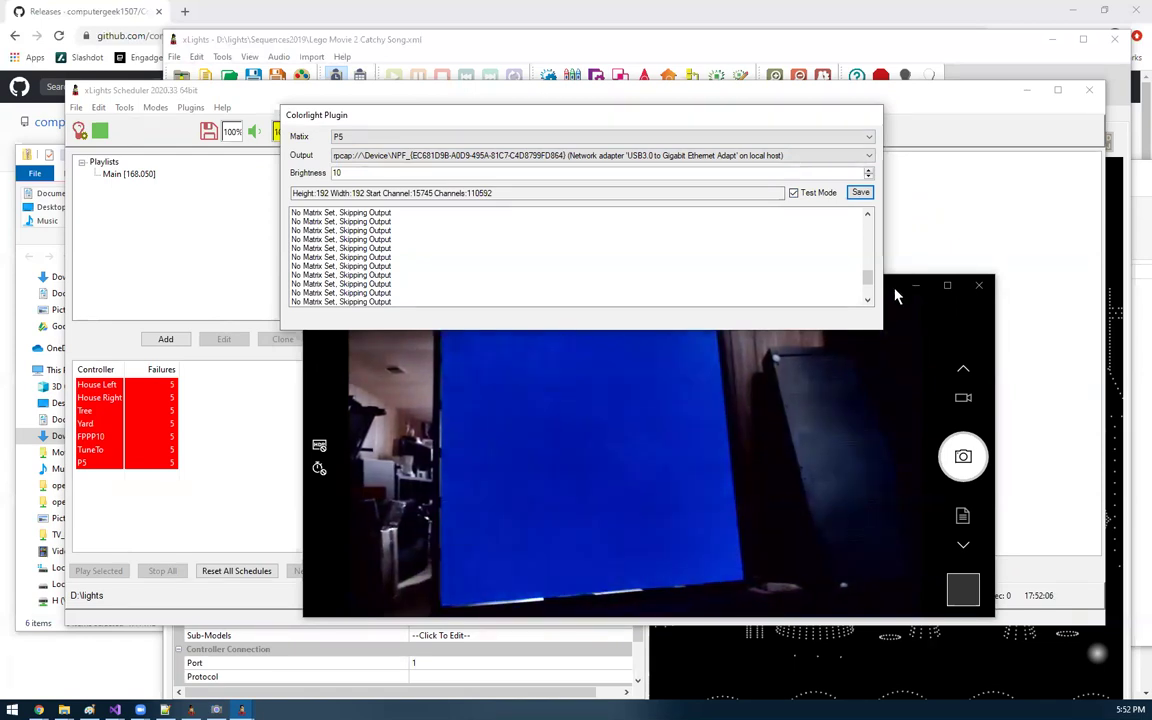
click(896, 296)
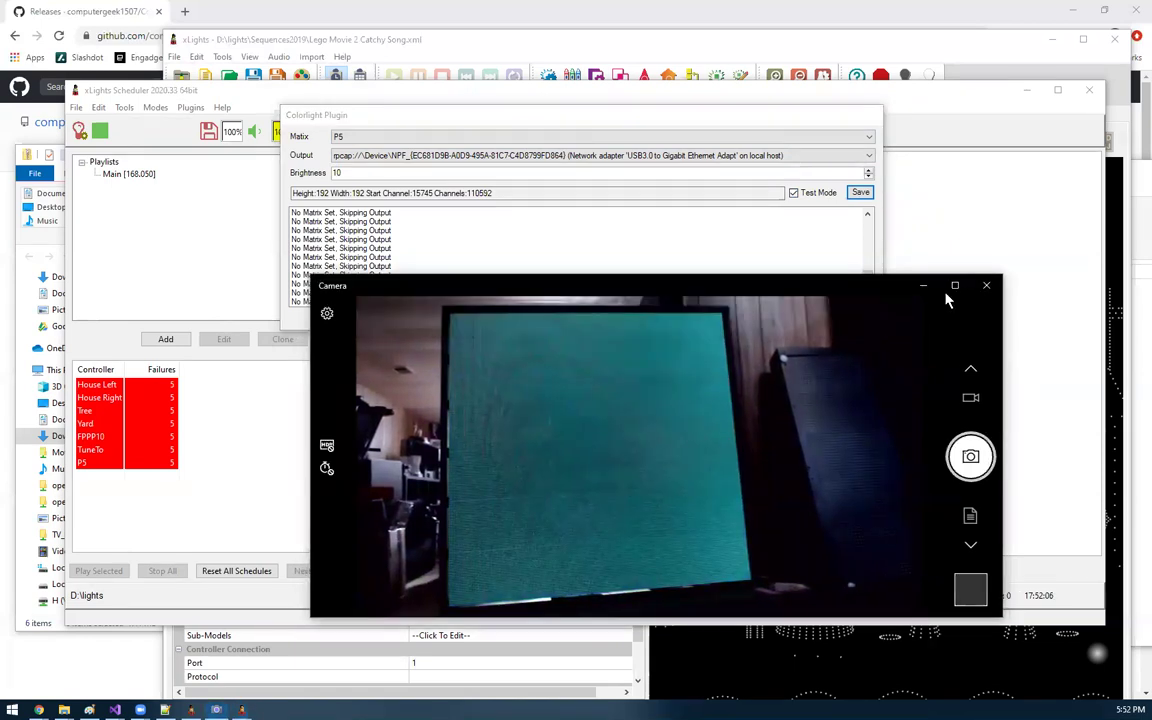
click(923, 286)
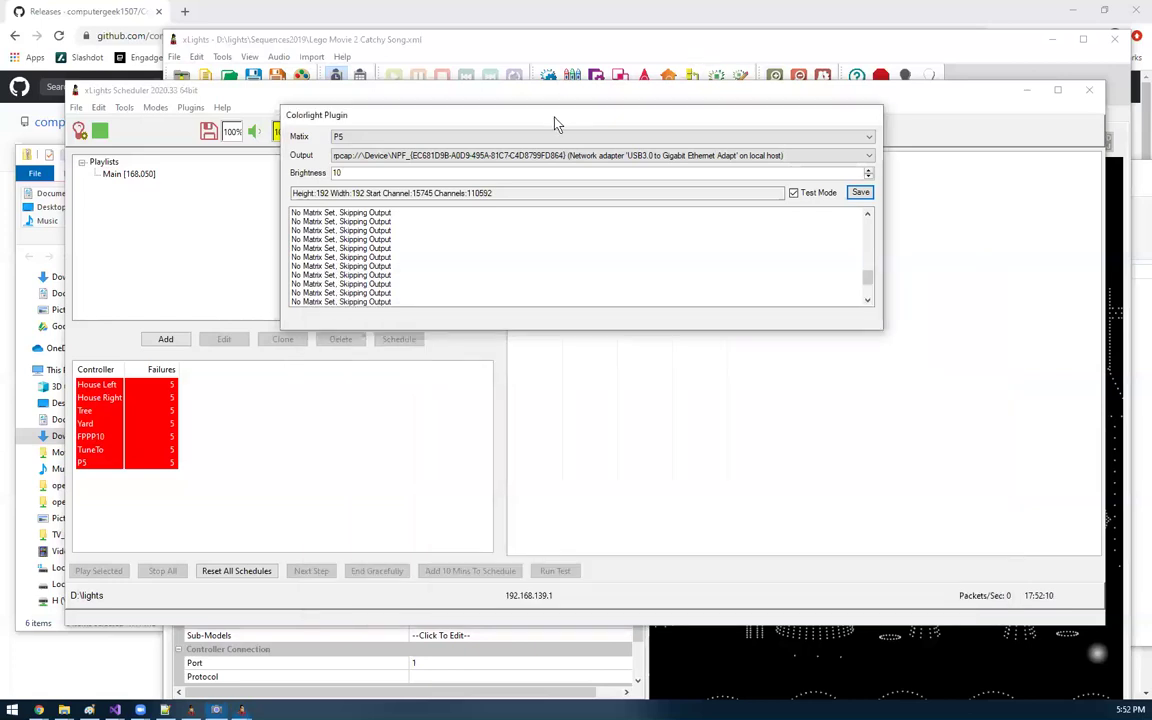
drag(556, 120, 585, 272)
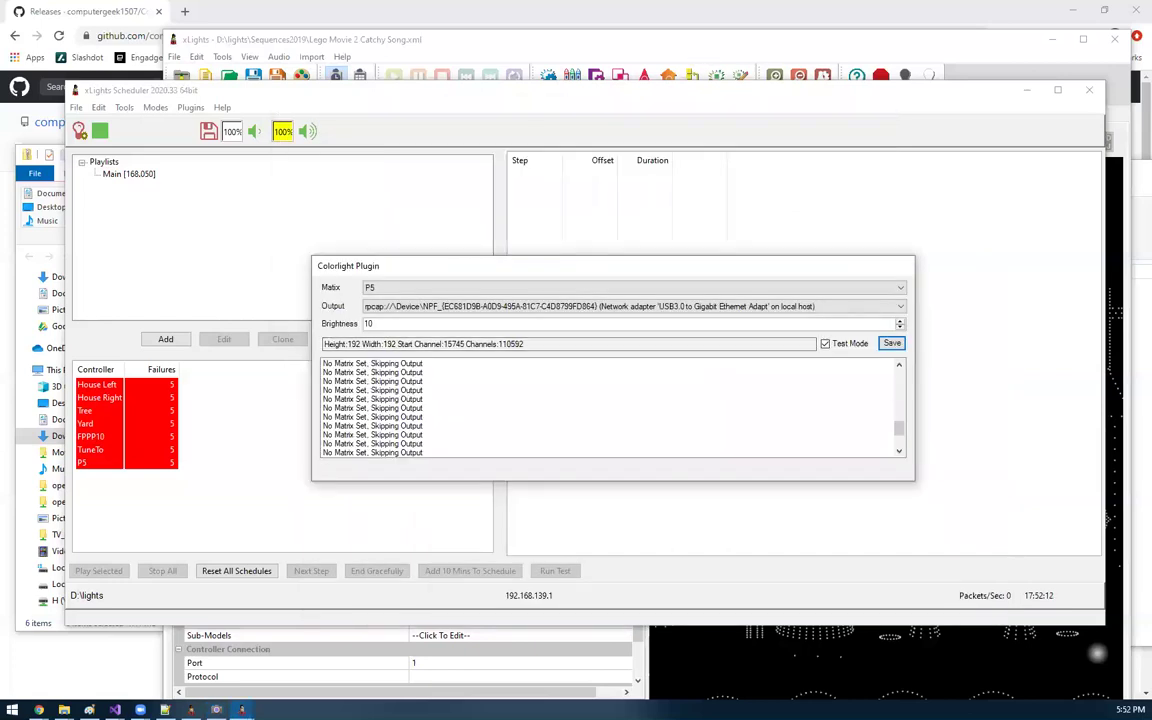
Turn off test mode in the Colorlight plugin settings and watch the panel
click(838, 355)
click(825, 343)
drag(980, 368, 992, 280)
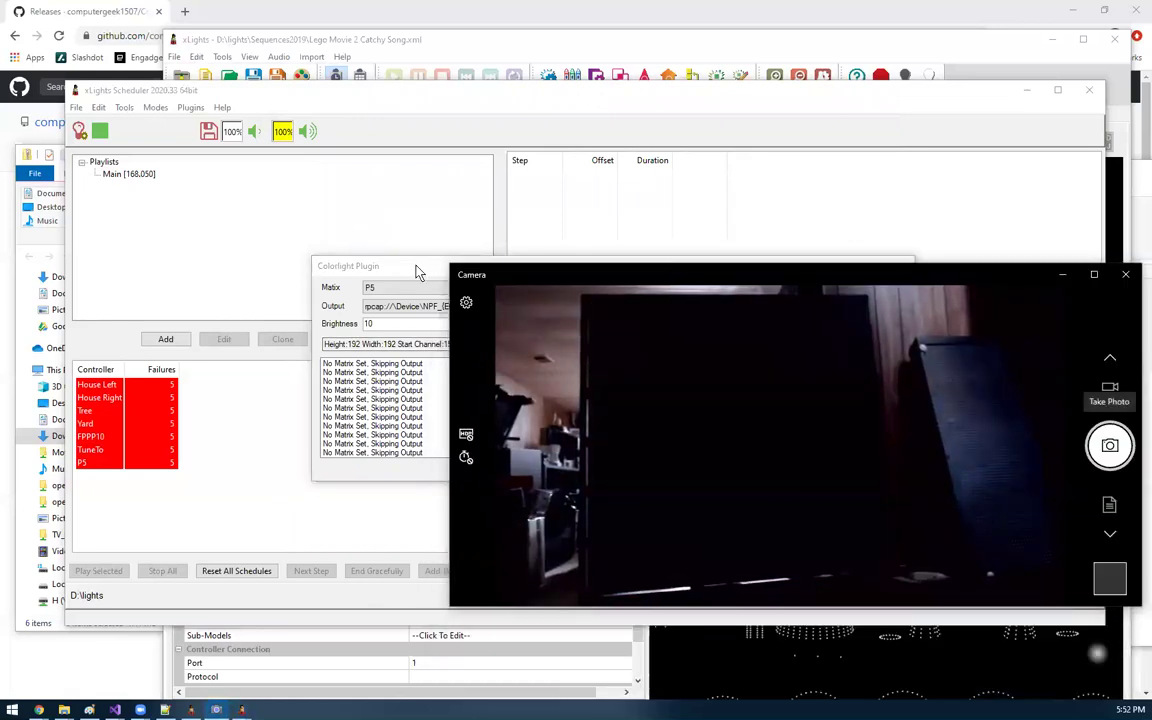
drag(418, 272, 263, 210)
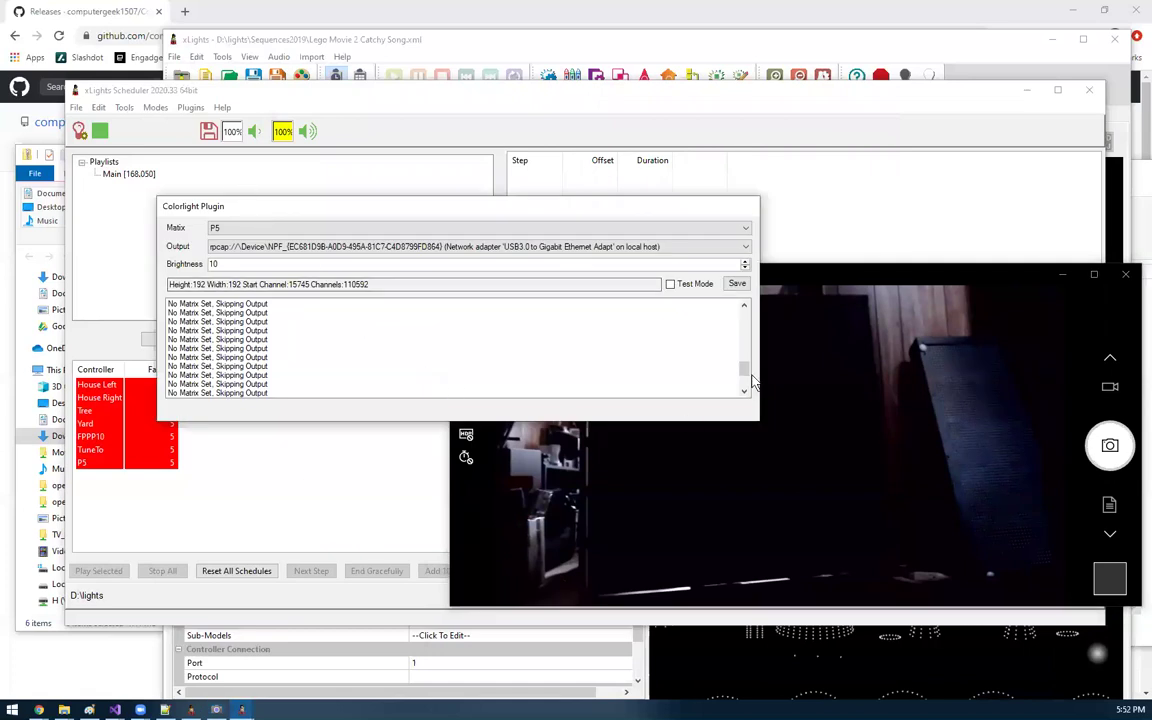
Play Lego Movie 2 Catchy Song from the Main playlist on the panel, then stop it
click(155, 92)
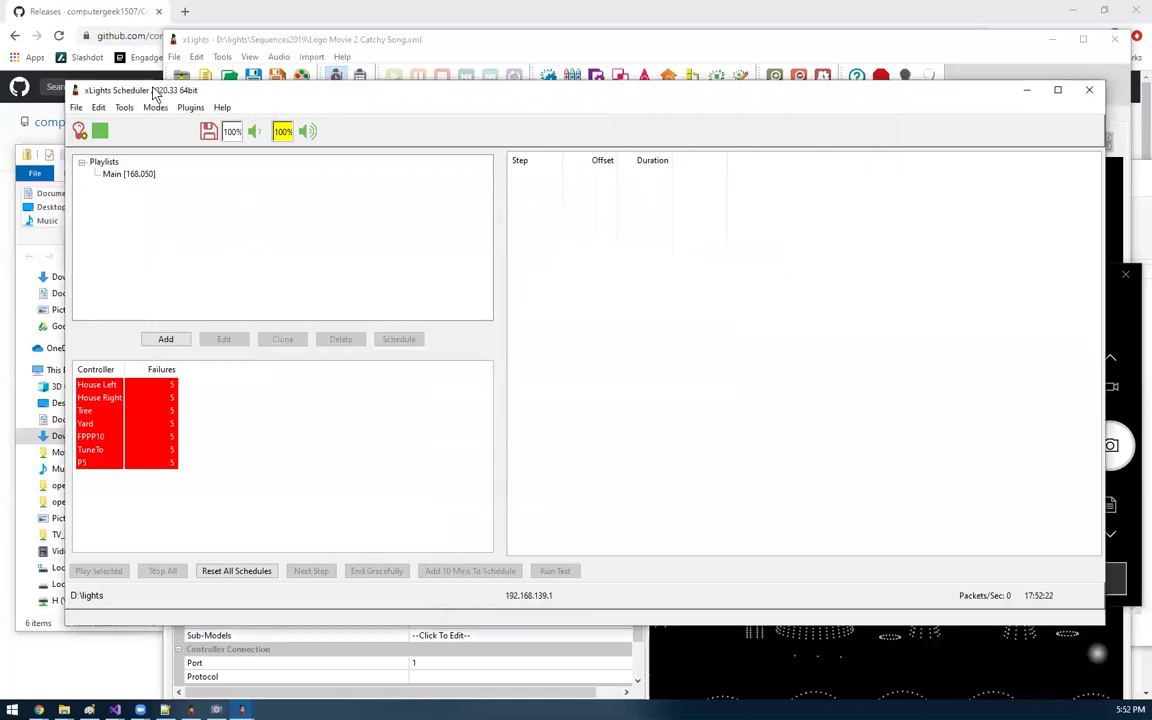
click(130, 174)
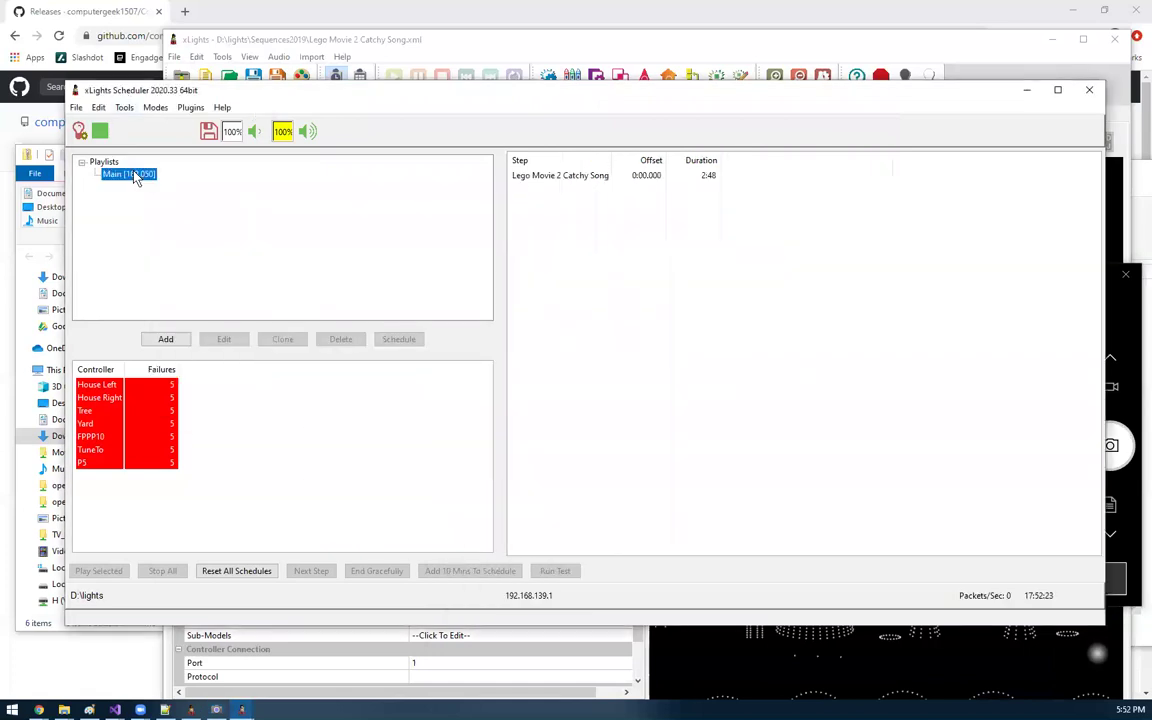
click(573, 180)
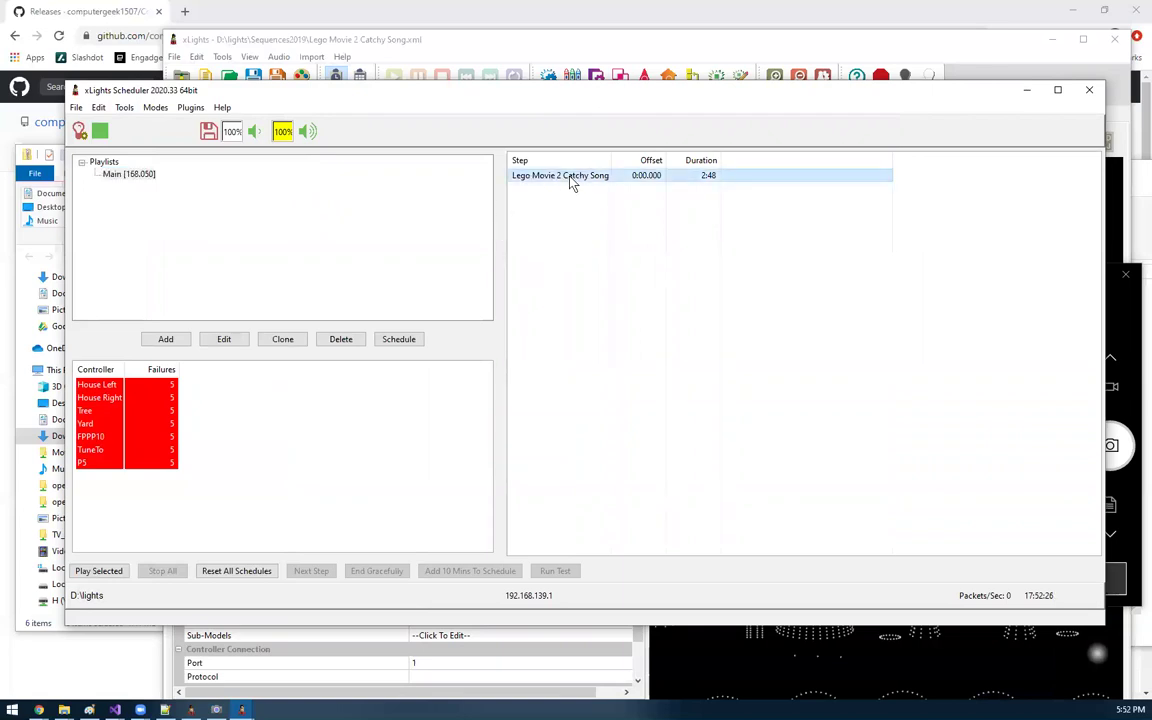
click(99, 571)
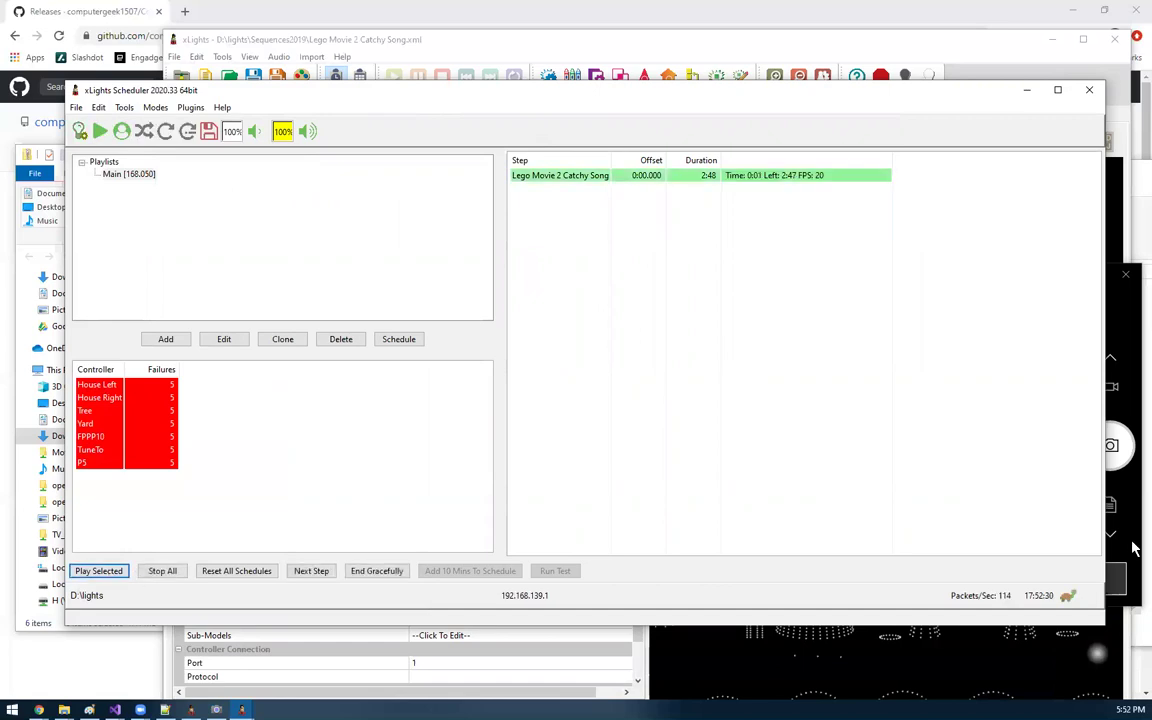
key(alt+Tab)
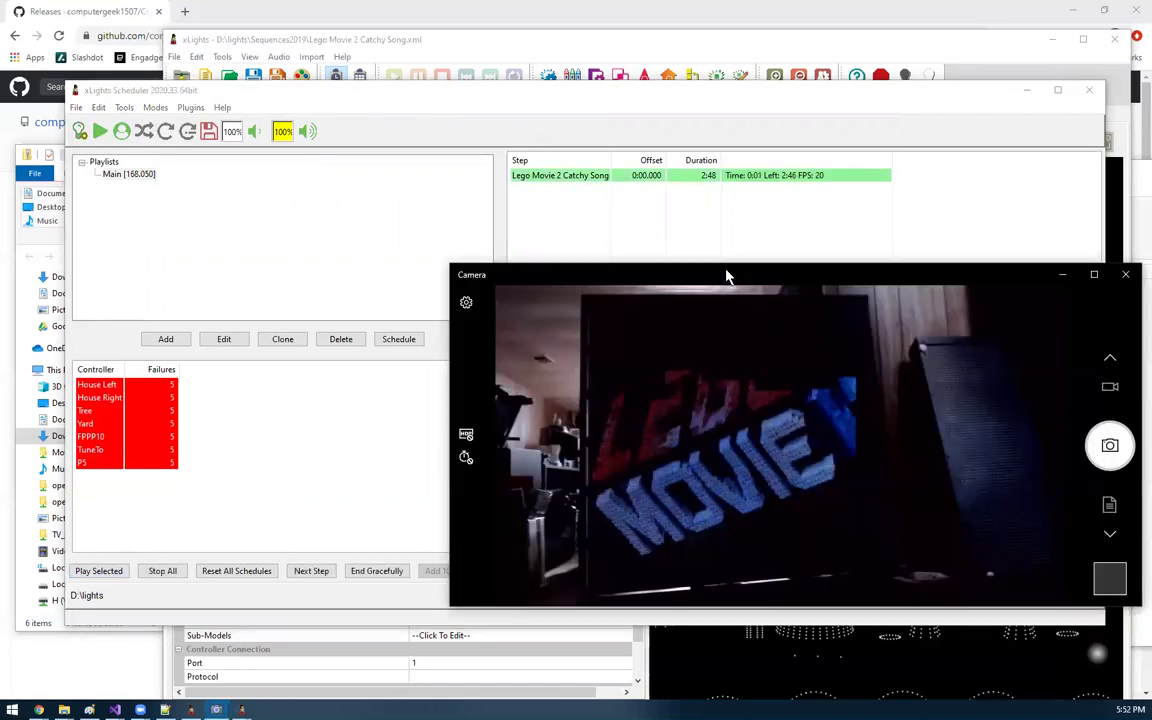
drag(728, 272, 601, 222)
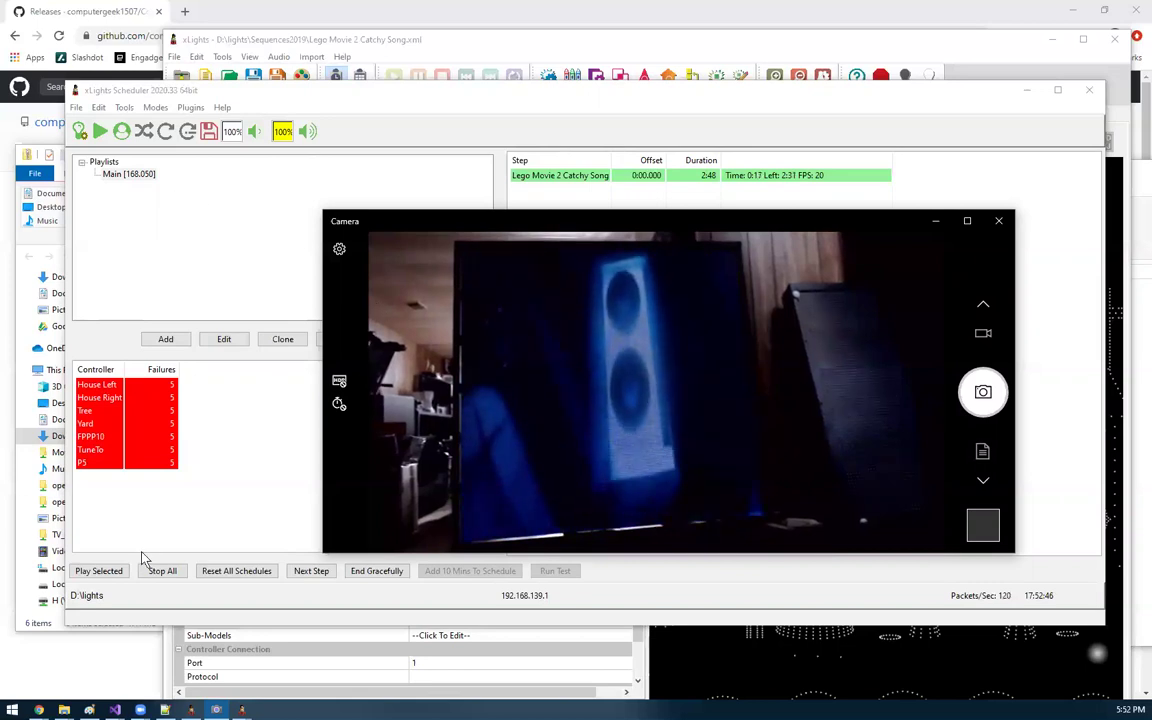
click(161, 572)
click(161, 572)
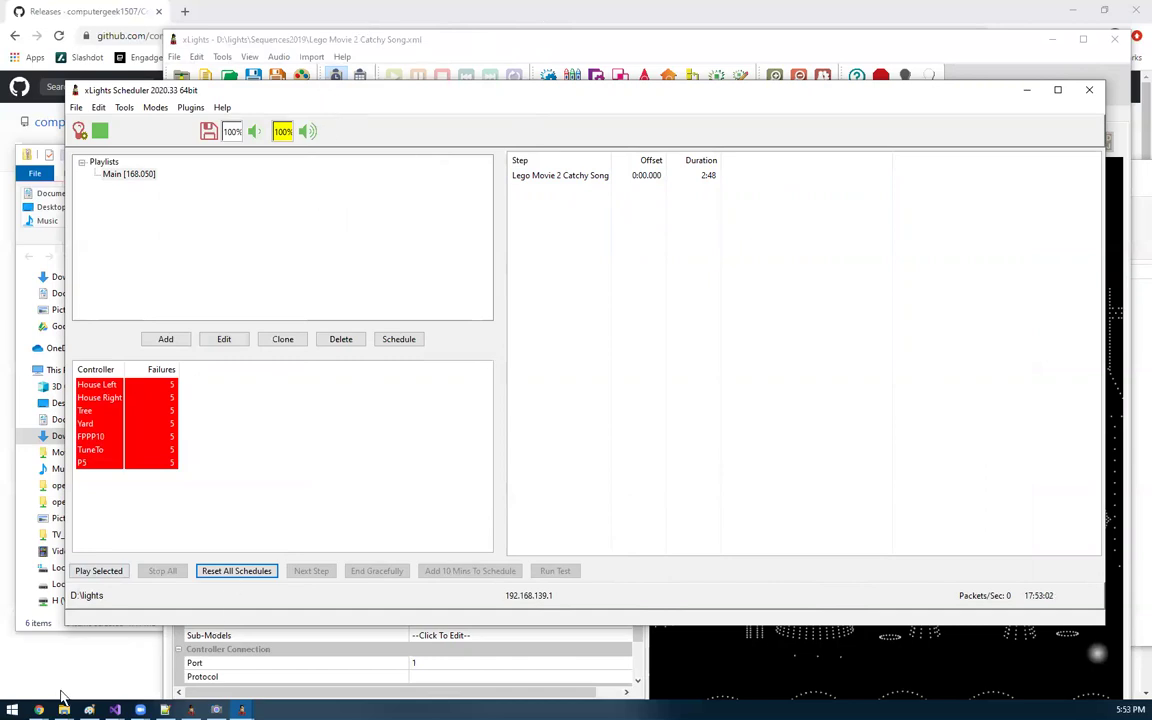
Bring up the ColorlightPlugin GitHub releases page in Chrome, with the v3 ColorLight Plugin DLL release on top
mouse_move(38, 705)
click(213, 655)
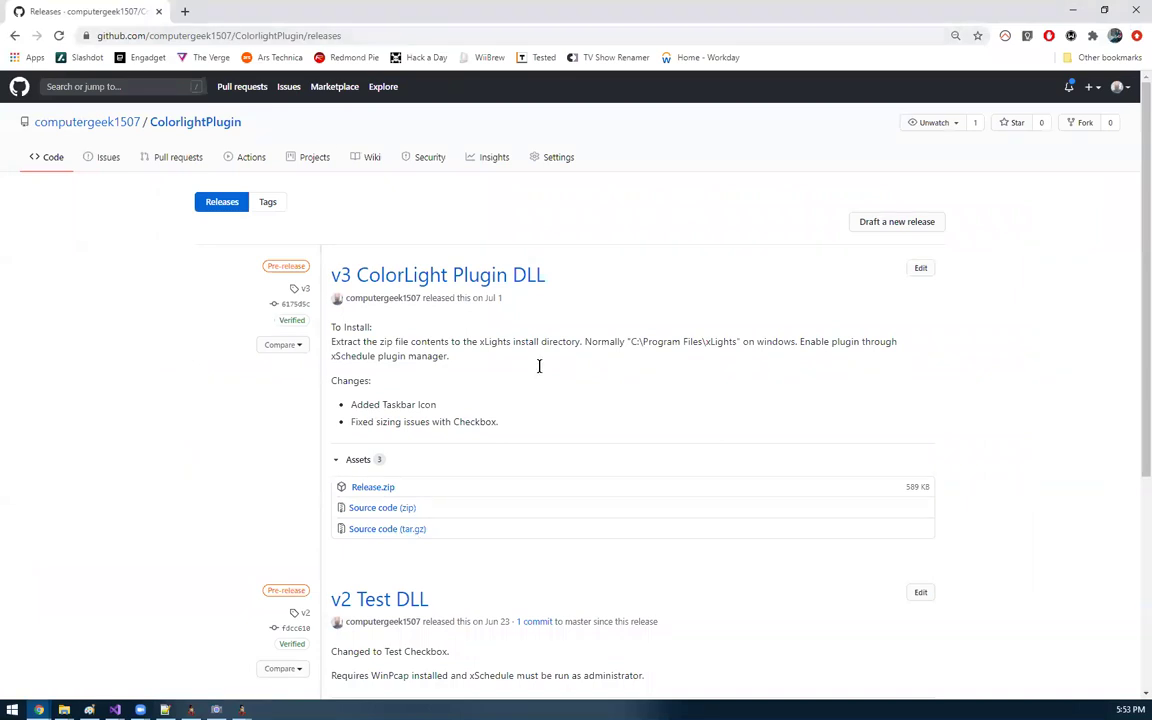
scroll(432, 473, down, 3)
scroll(429, 468, up, 3)
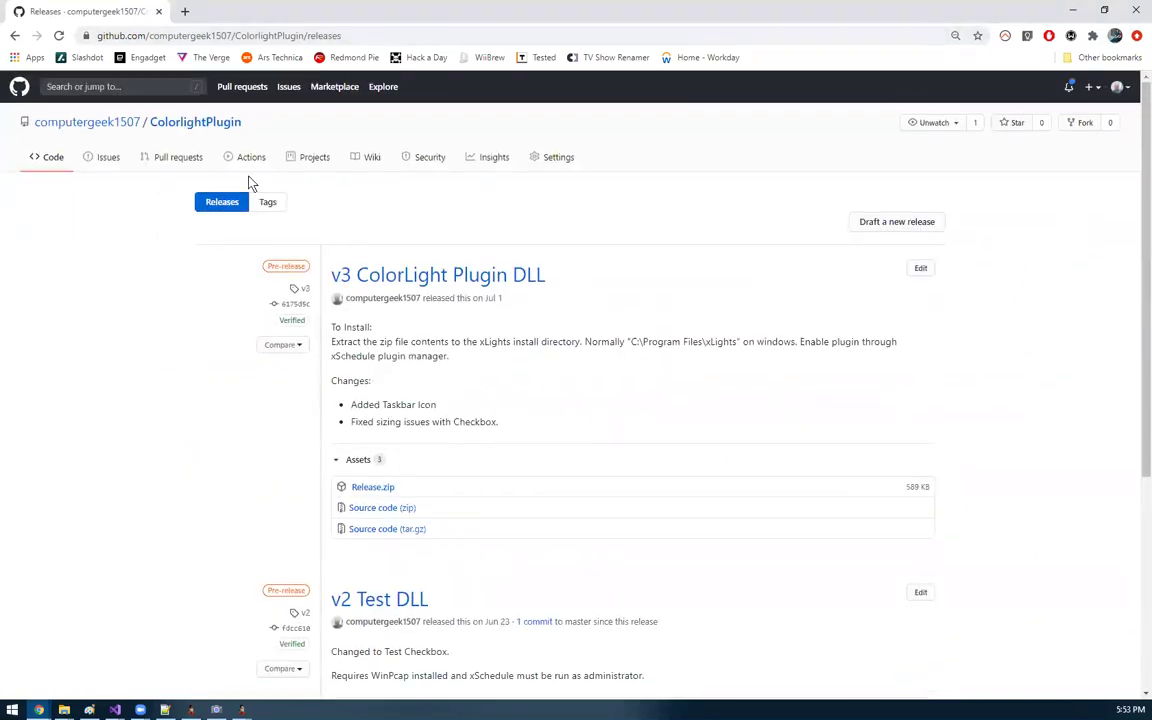
click(1073, 12)
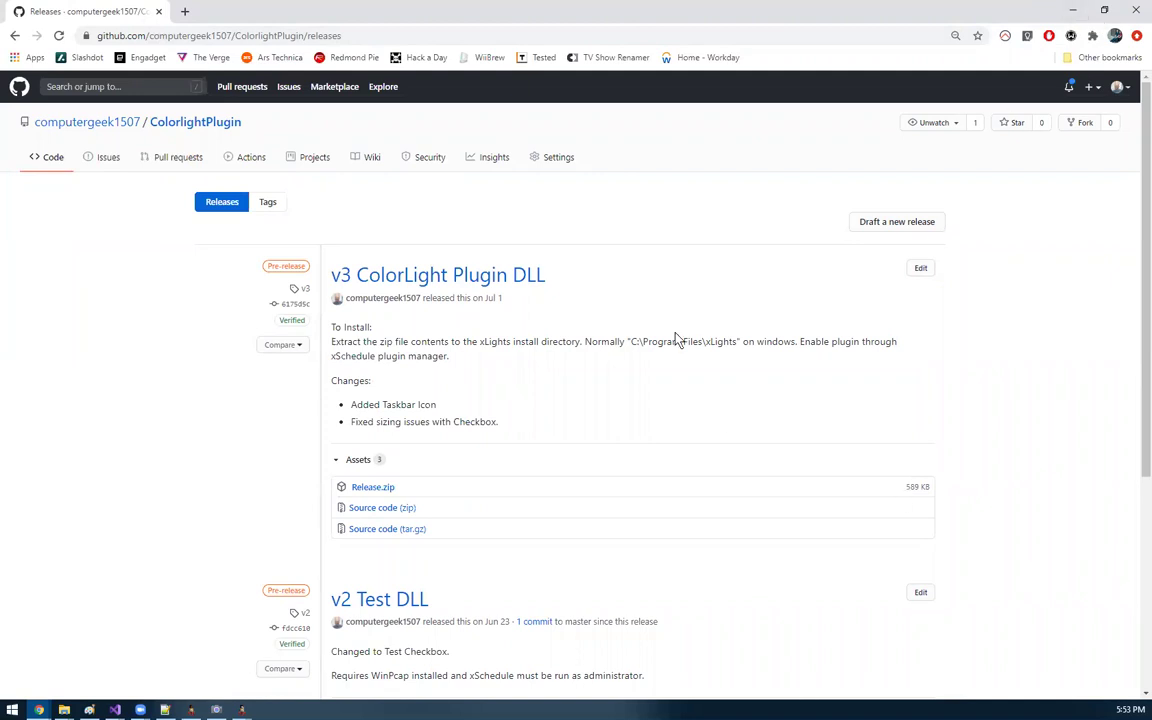